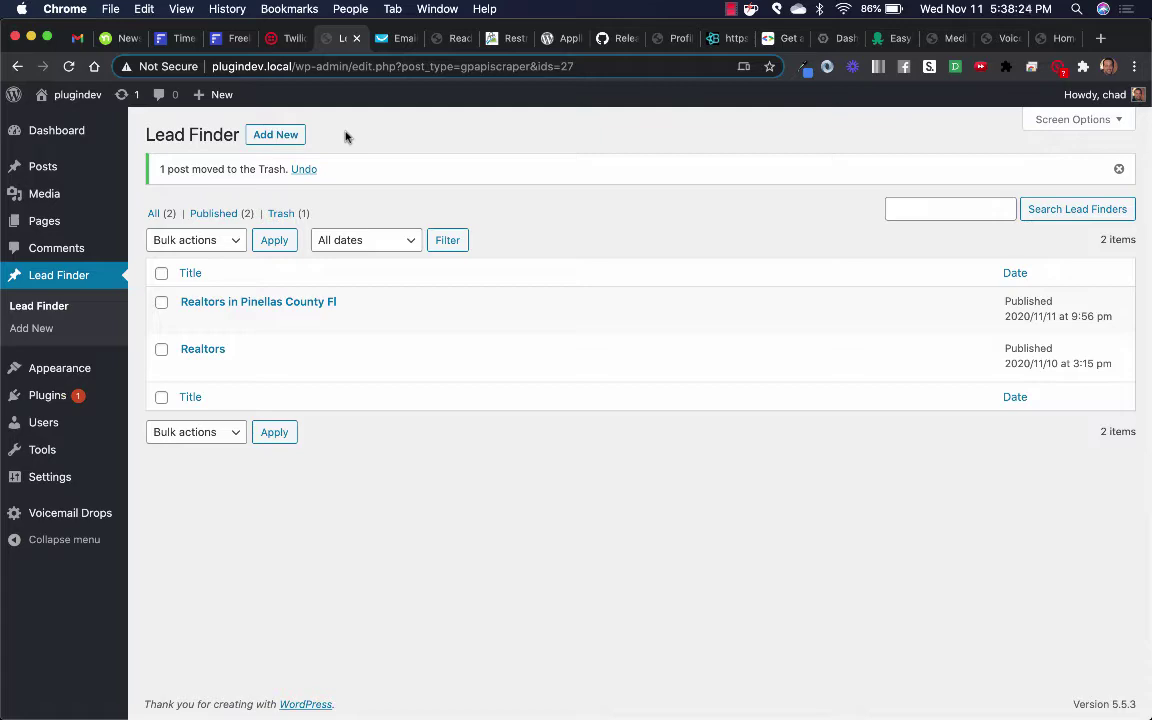
# Step: Switch to the browser window with the Places API "Get an API Key" guide and highlight its web address
pyautogui.press('super+grave')
pyautogui.press('super+grave')
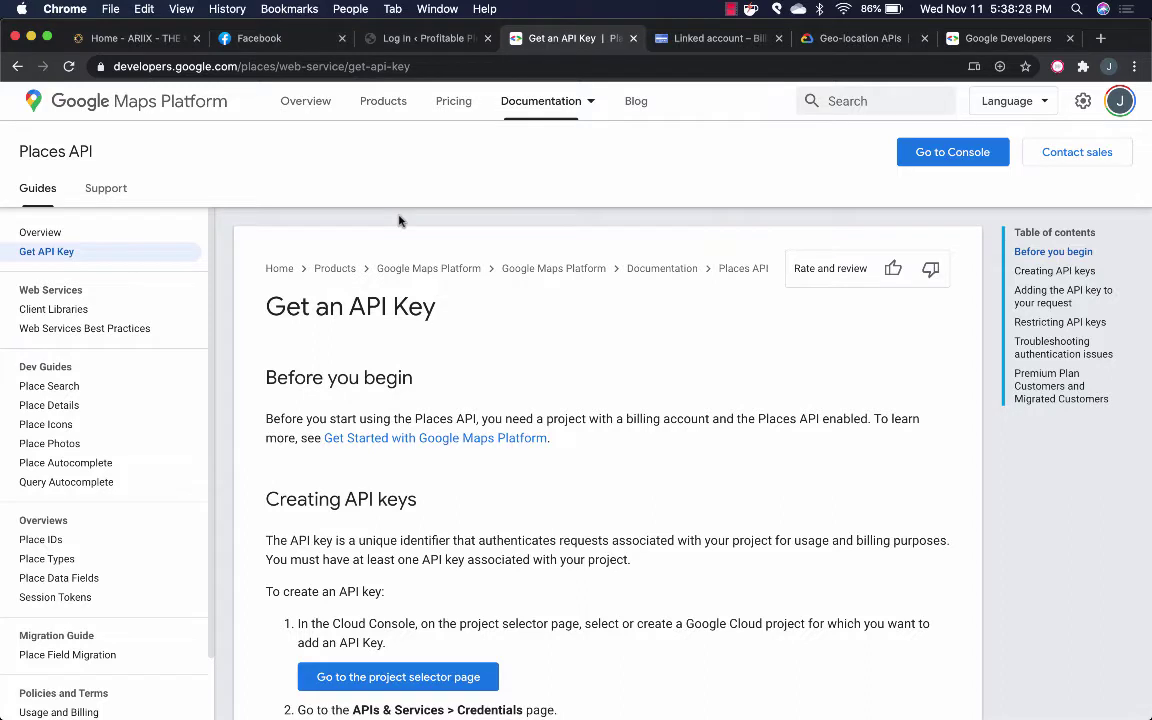
pyautogui.scroll(1, 393, 303)
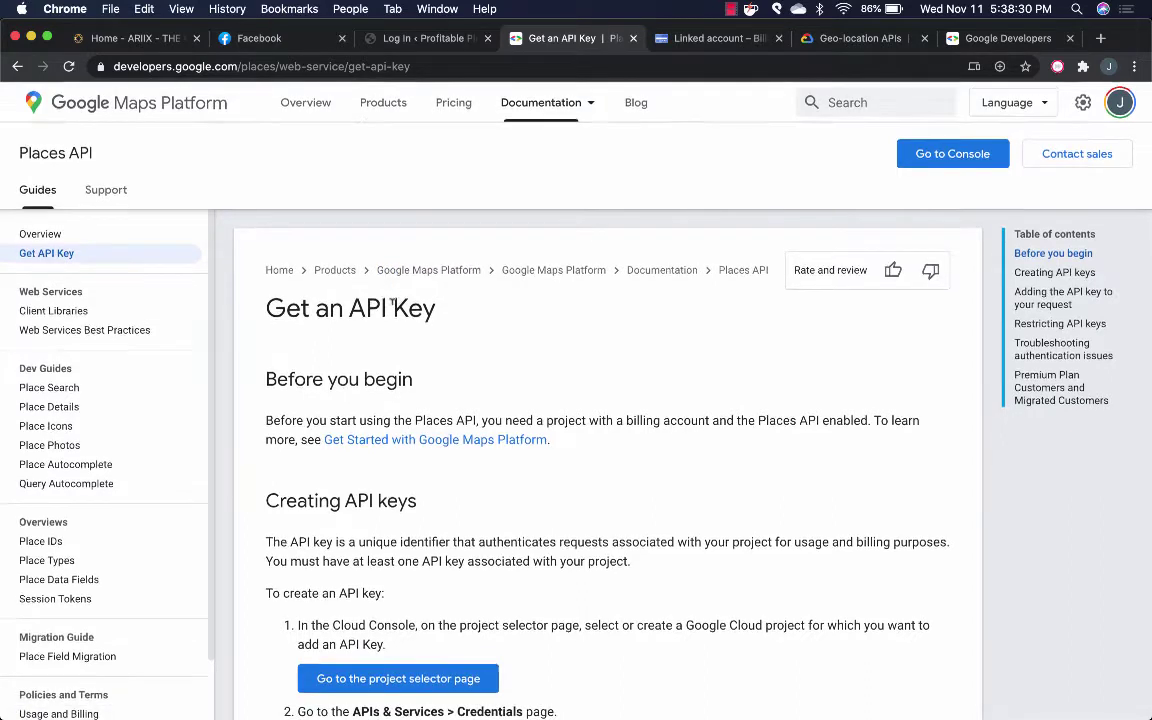
pyautogui.click(424, 65)
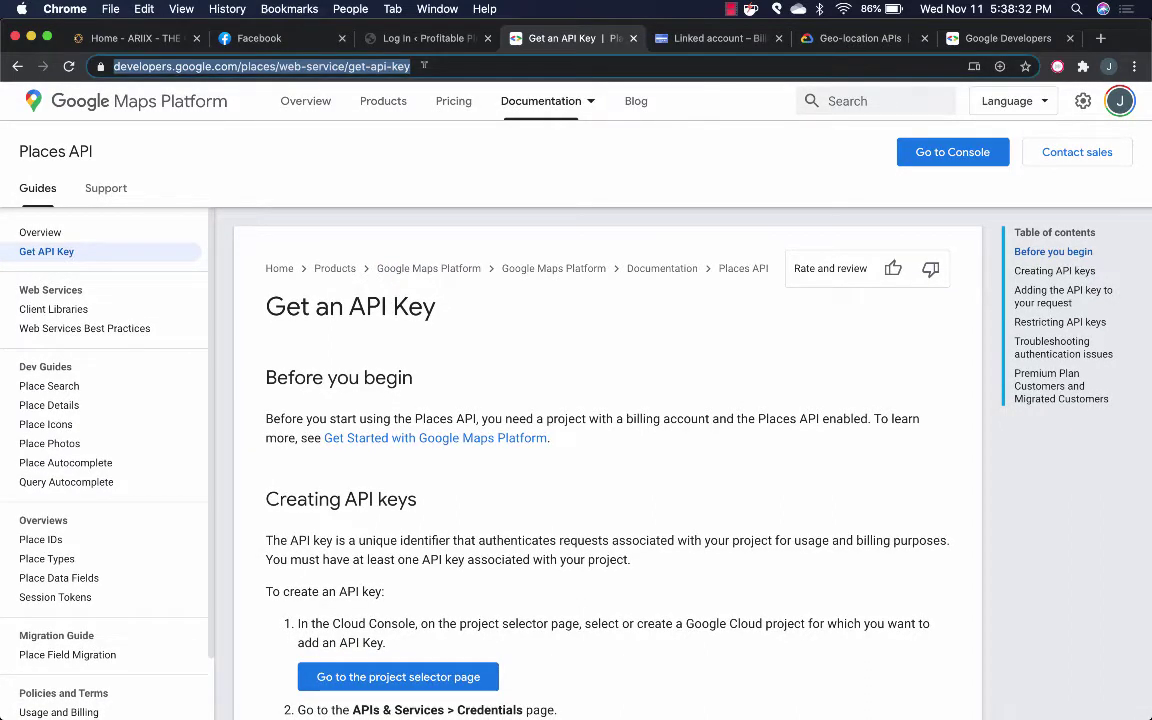
pyautogui.click(422, 190)
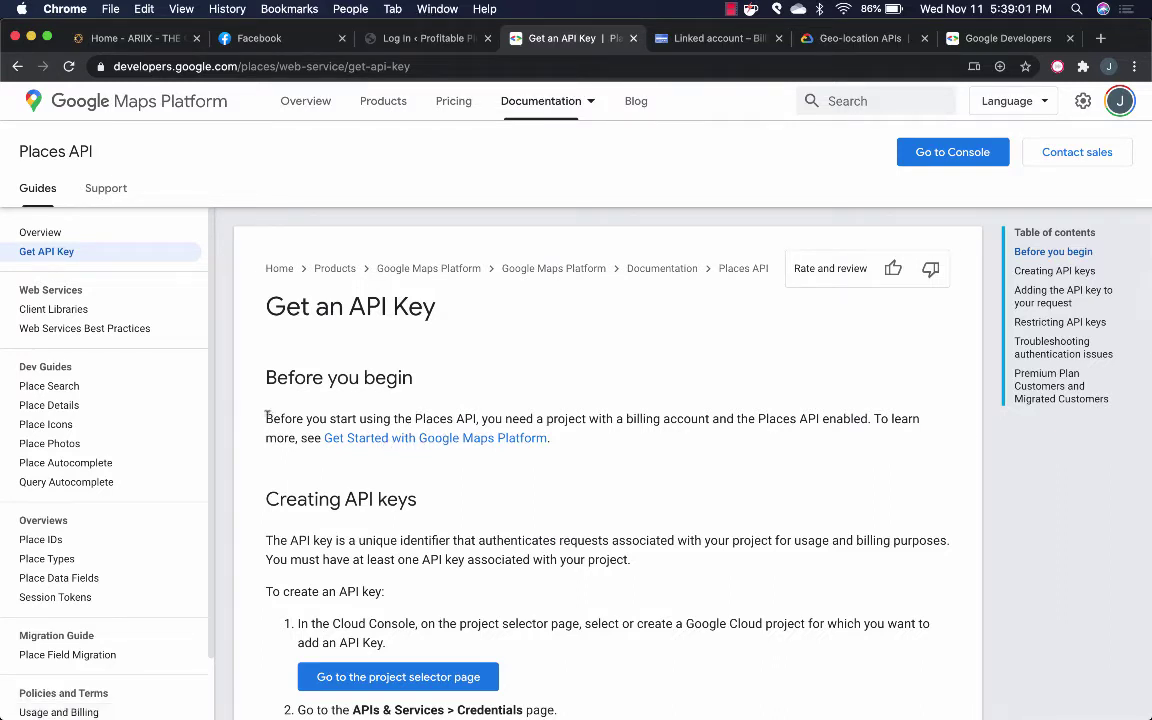
# Step: Open the Google Cloud project selector page in a new tab from the guide's "Creating API keys" section
pyautogui.scroll(-5, 270, 421)
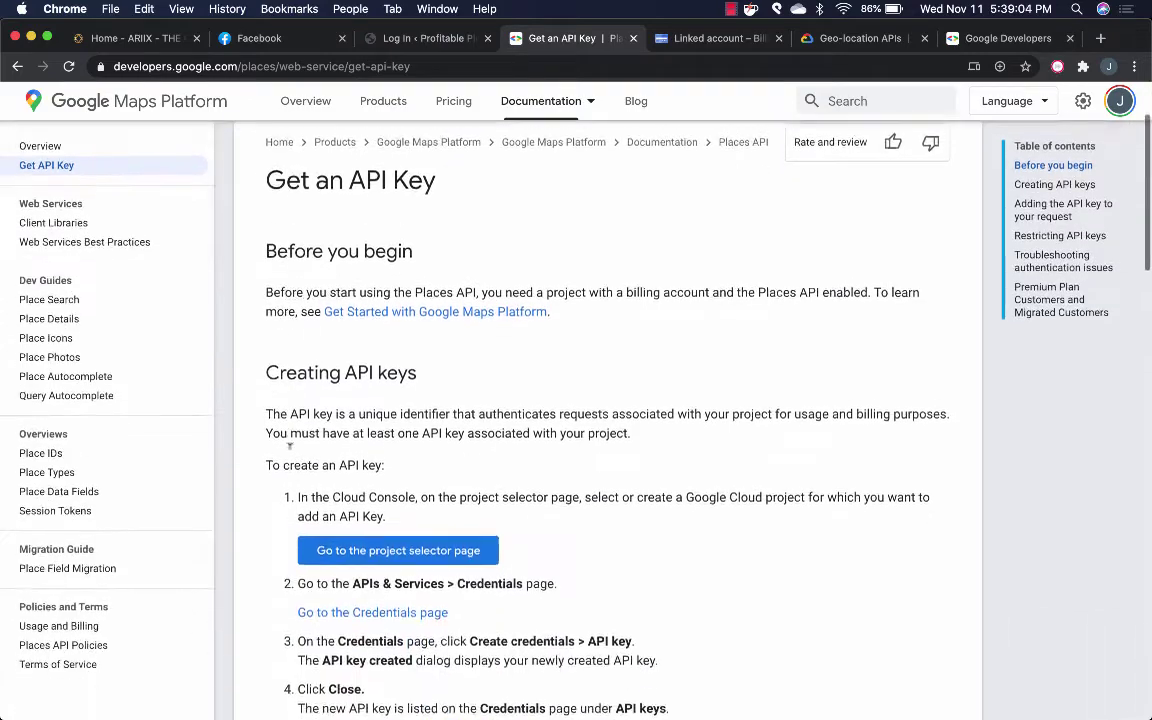
pyautogui.scroll(-2, 290, 455)
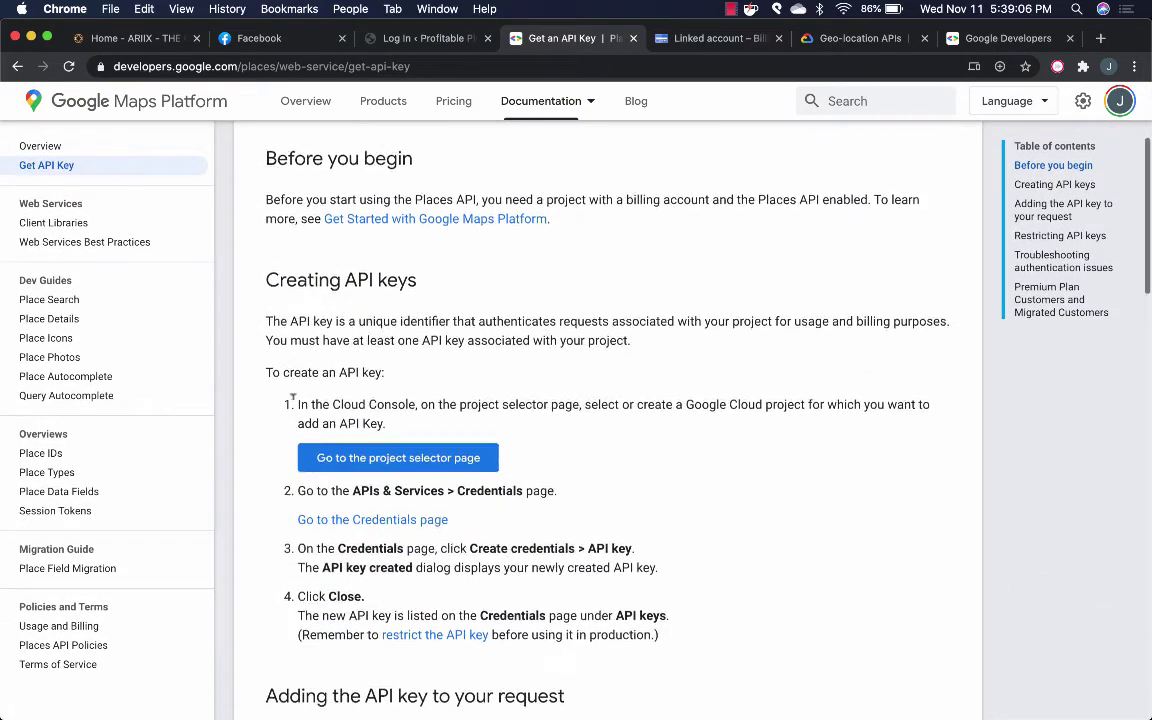
pyautogui.scroll(-2, 285, 394)
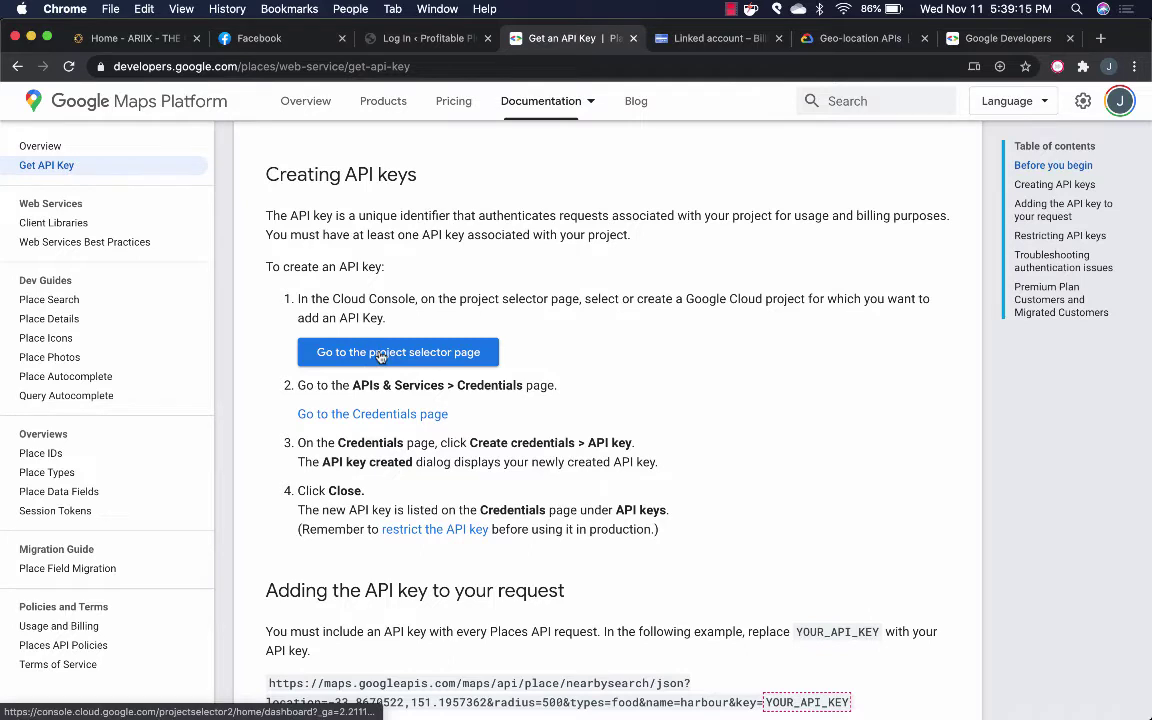
pyautogui.keyDown('super'); pyautogui.click(380, 356); pyautogui.keyUp('super')
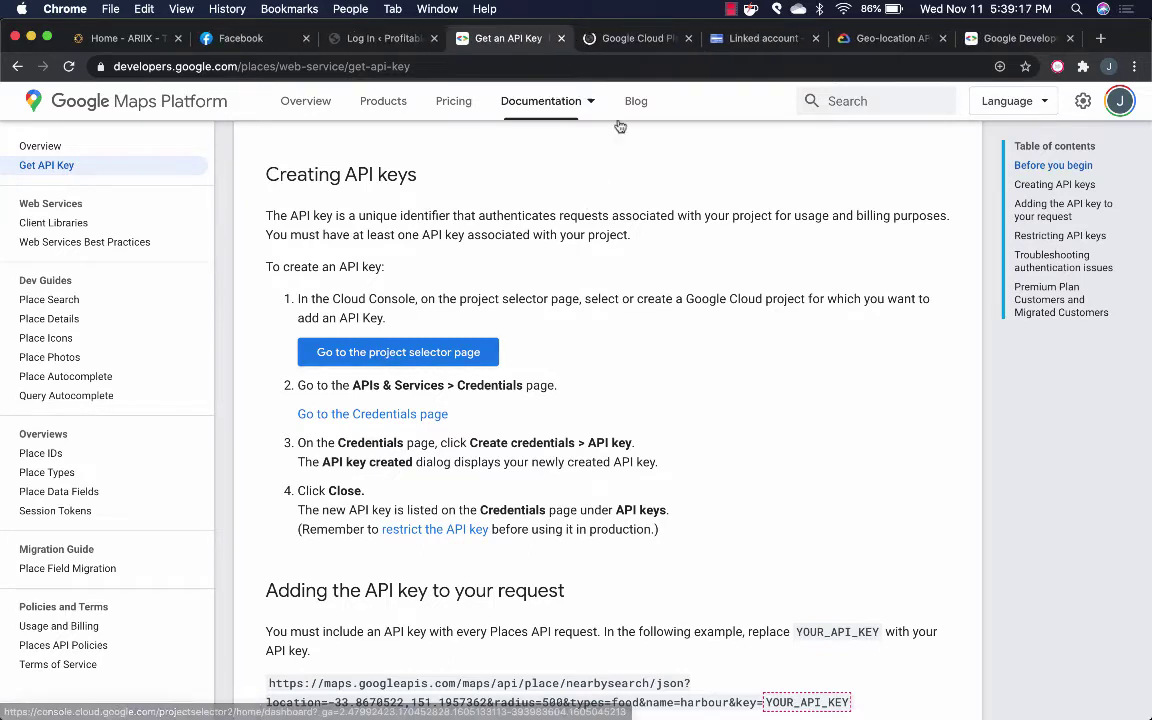
pyautogui.click(634, 38)
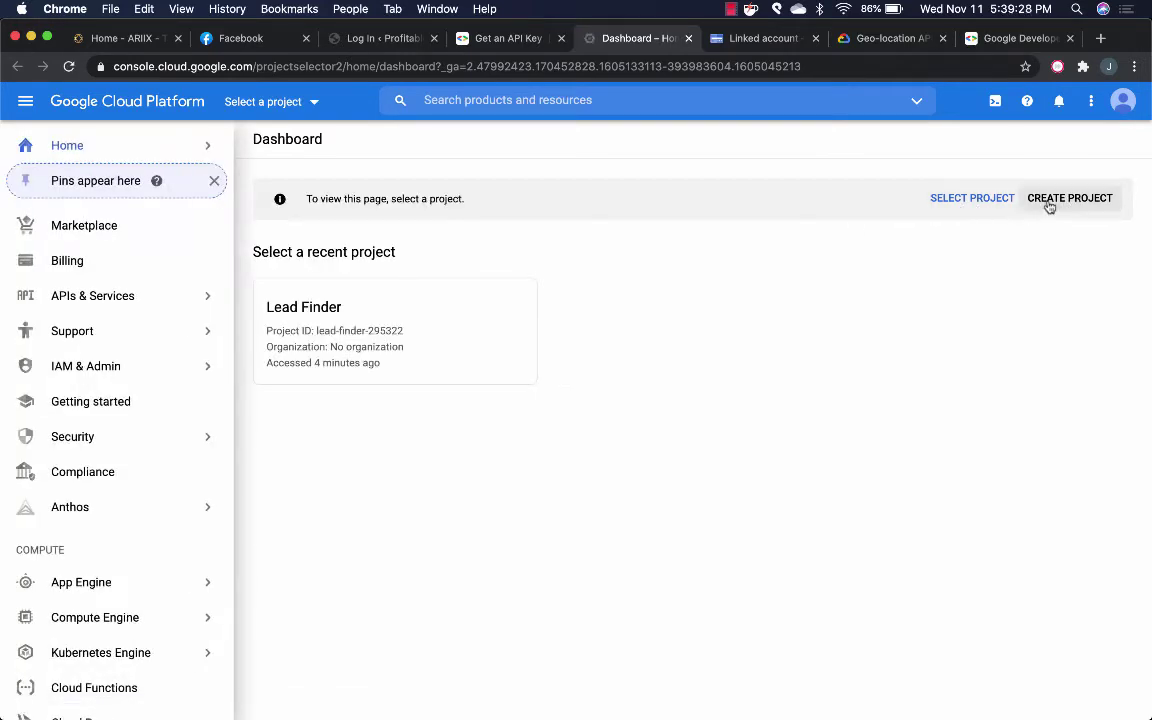
# Step: Open the form for creating a new Google Cloud project and cancel it
pyautogui.click(1059, 198)
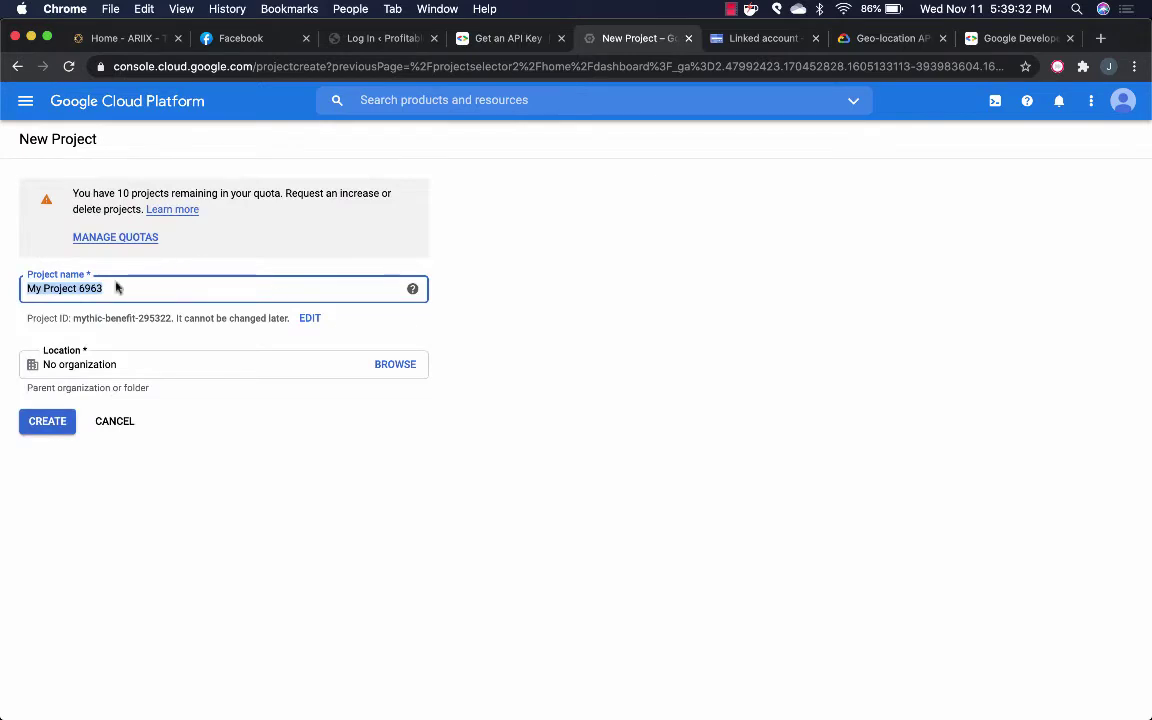
pyautogui.click(115, 423)
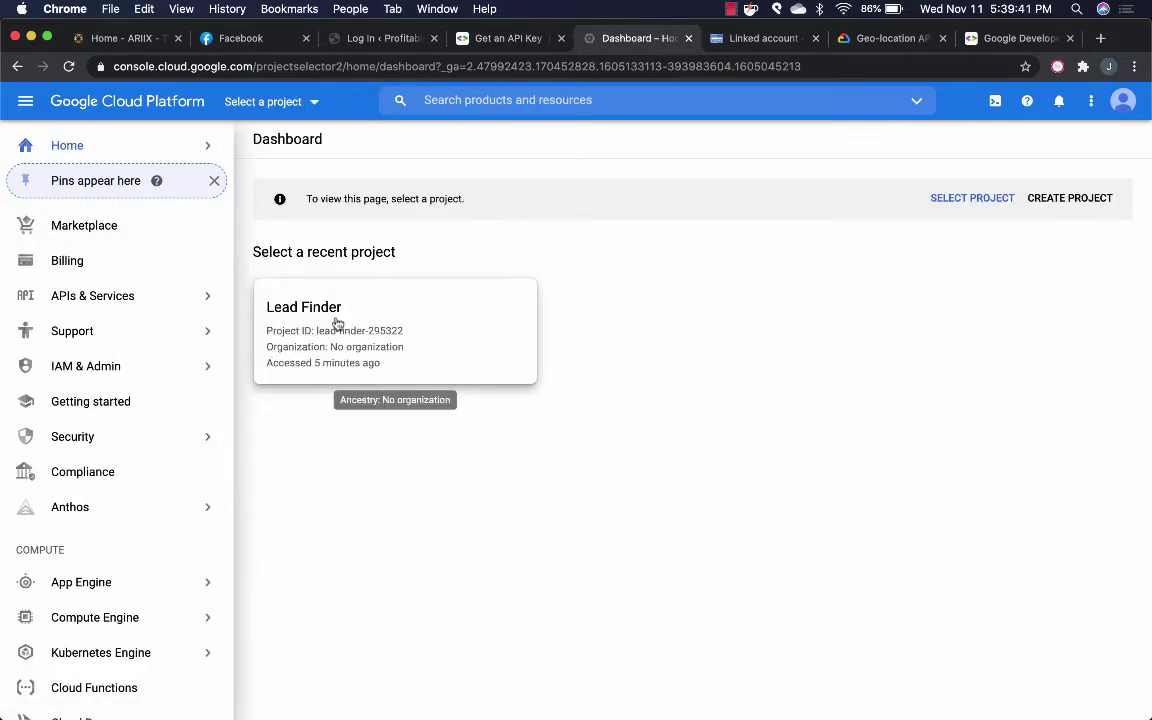
# Step: Check the guide's credentials instructions and open the APIs & Services Credentials page for the Lead Finder project
pyautogui.click(520, 43)
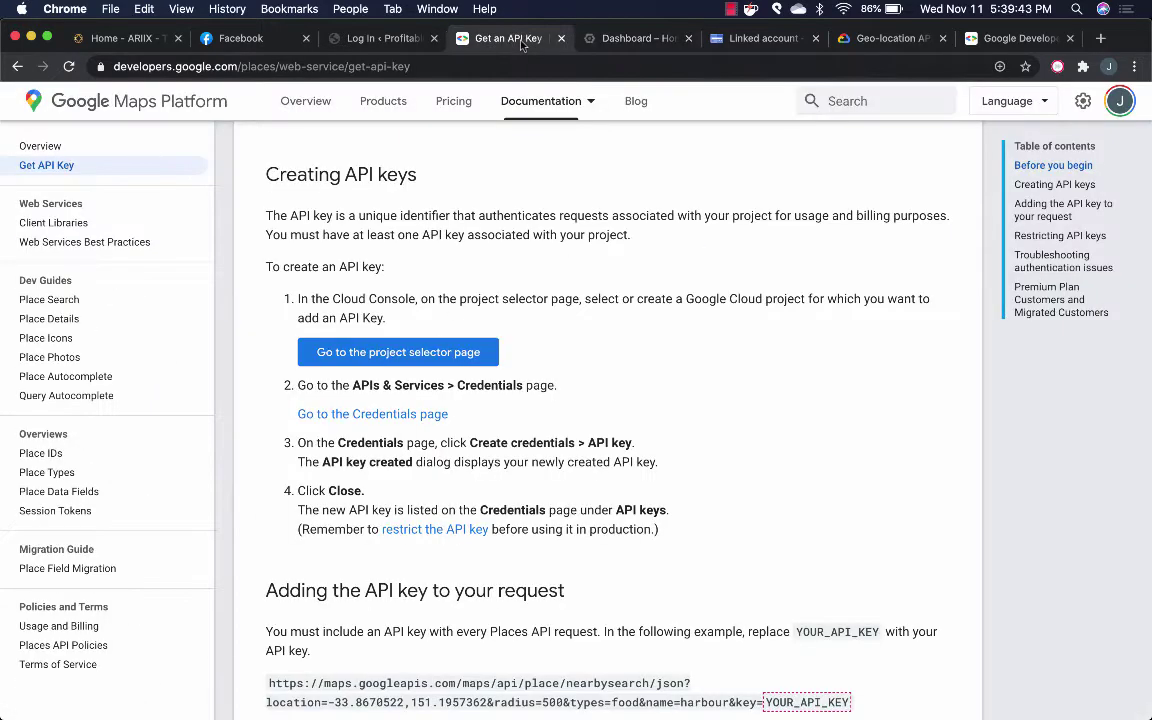
pyautogui.scroll(-1, 360, 345)
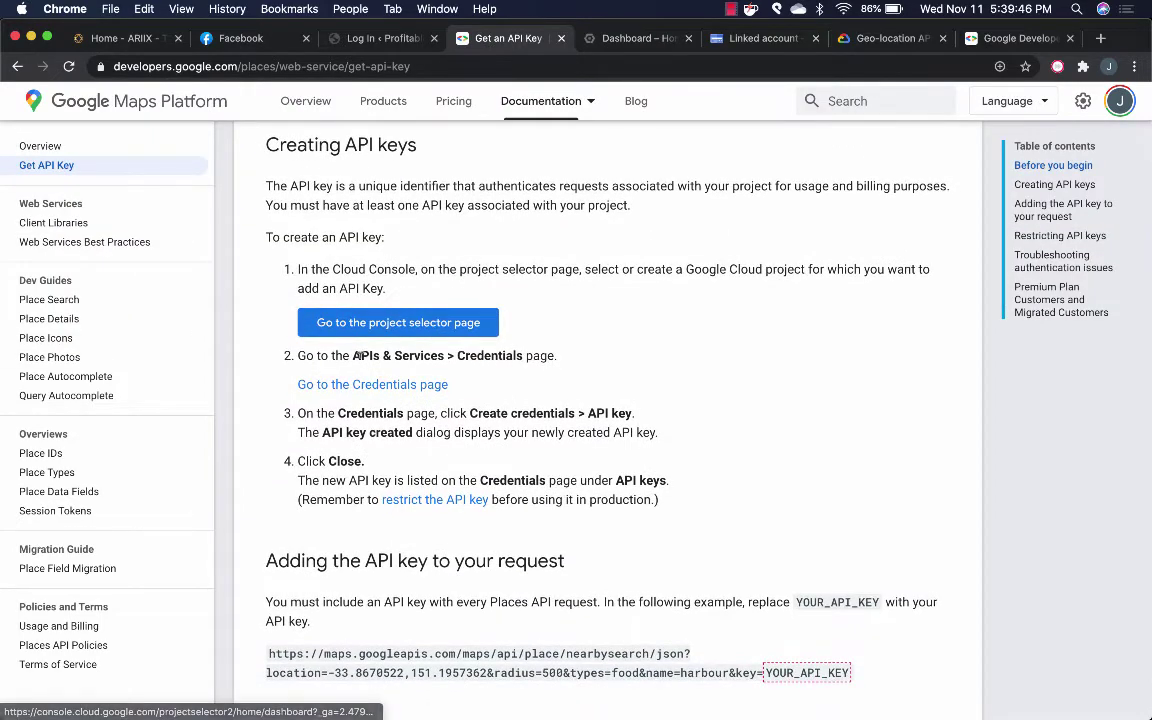
pyautogui.scroll(-1, 340, 325)
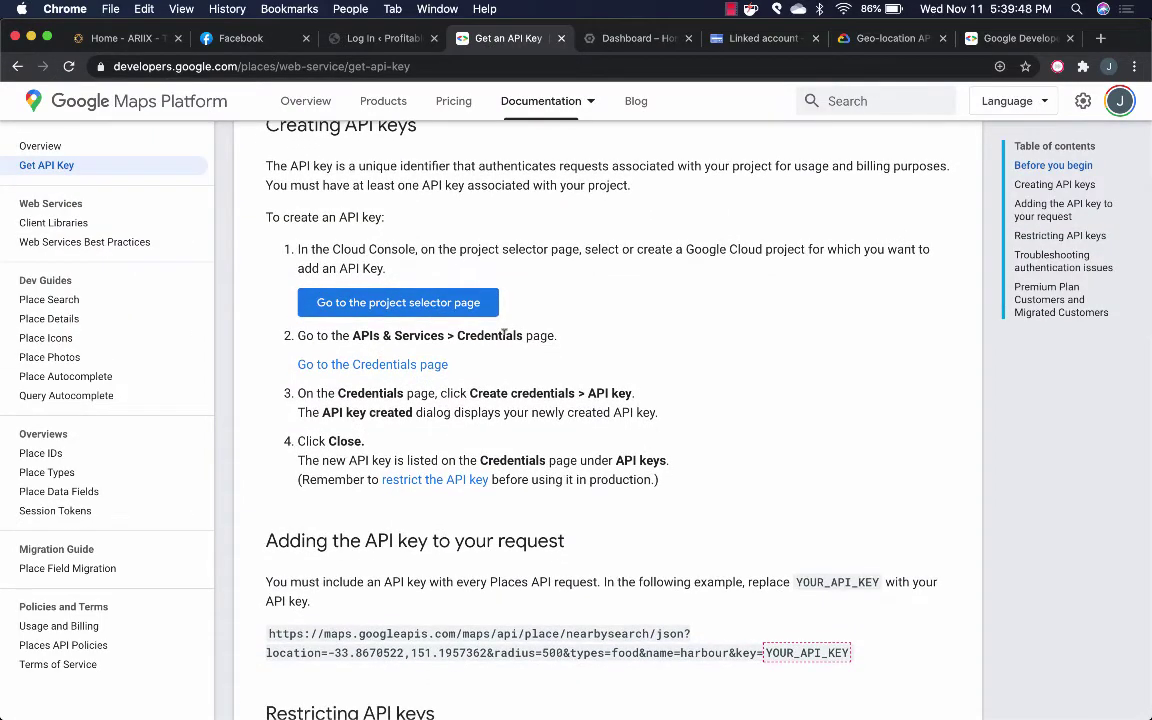
pyautogui.click(638, 38)
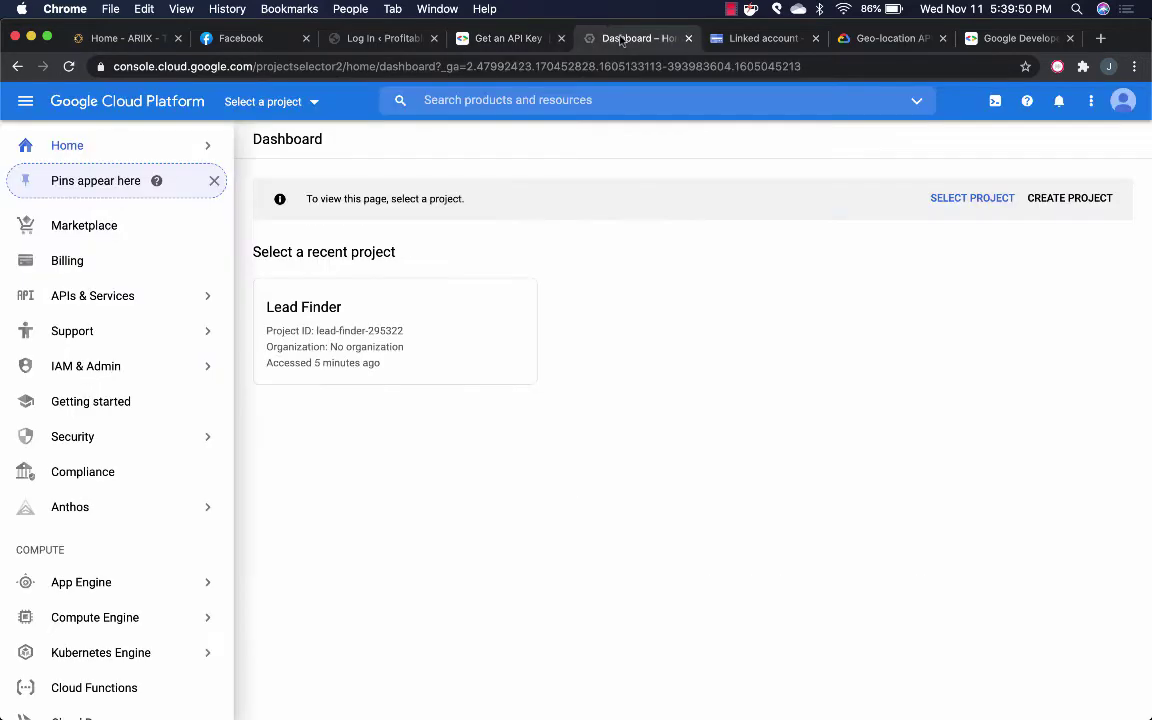
pyautogui.moveTo(110, 302)
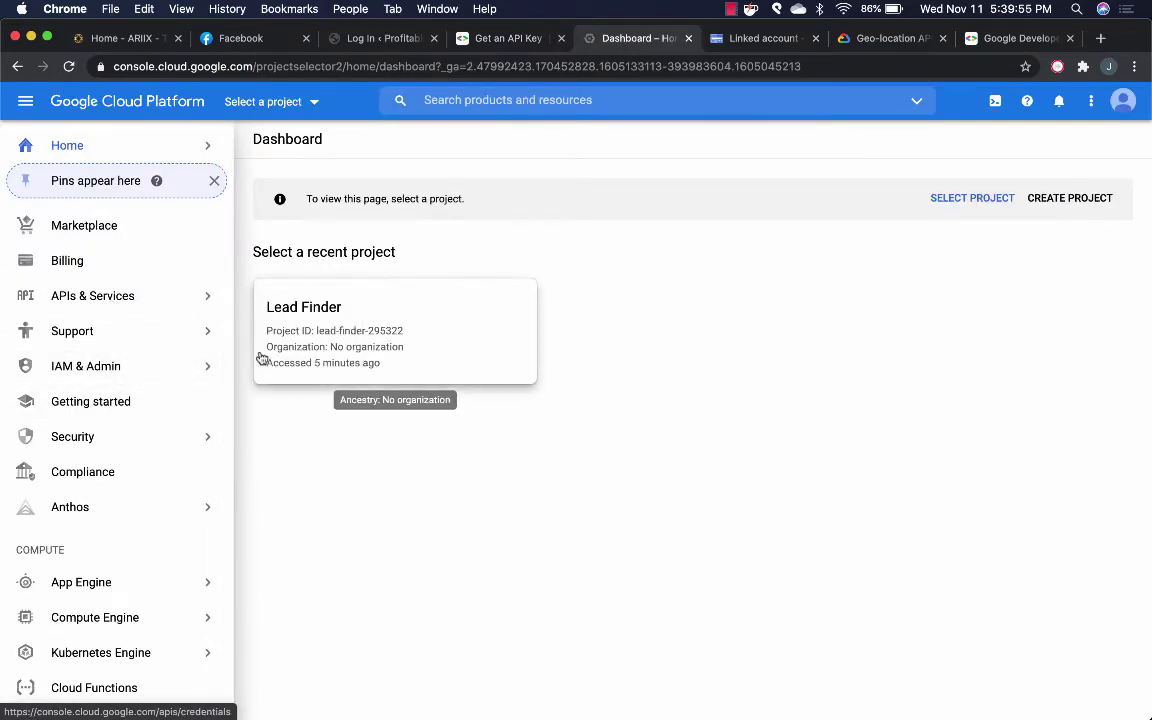
pyautogui.click(474, 372)
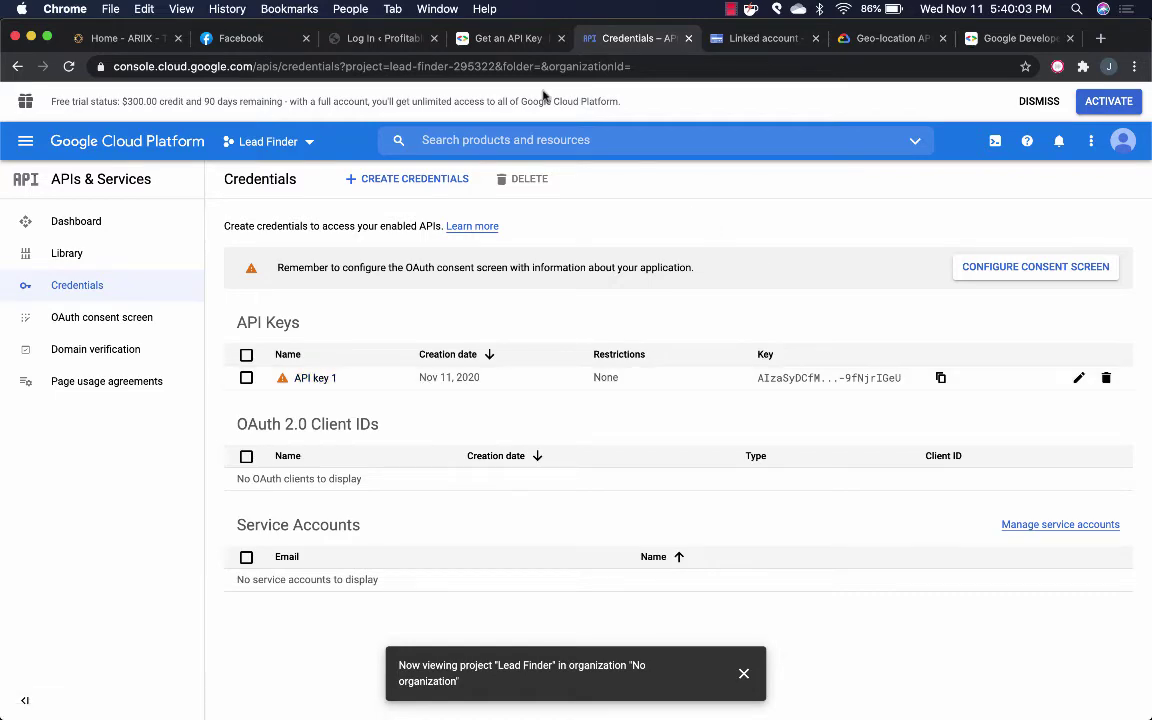
# Step: Return to the guide and open its linked Credentials page in a separate tab
pyautogui.click(510, 40)
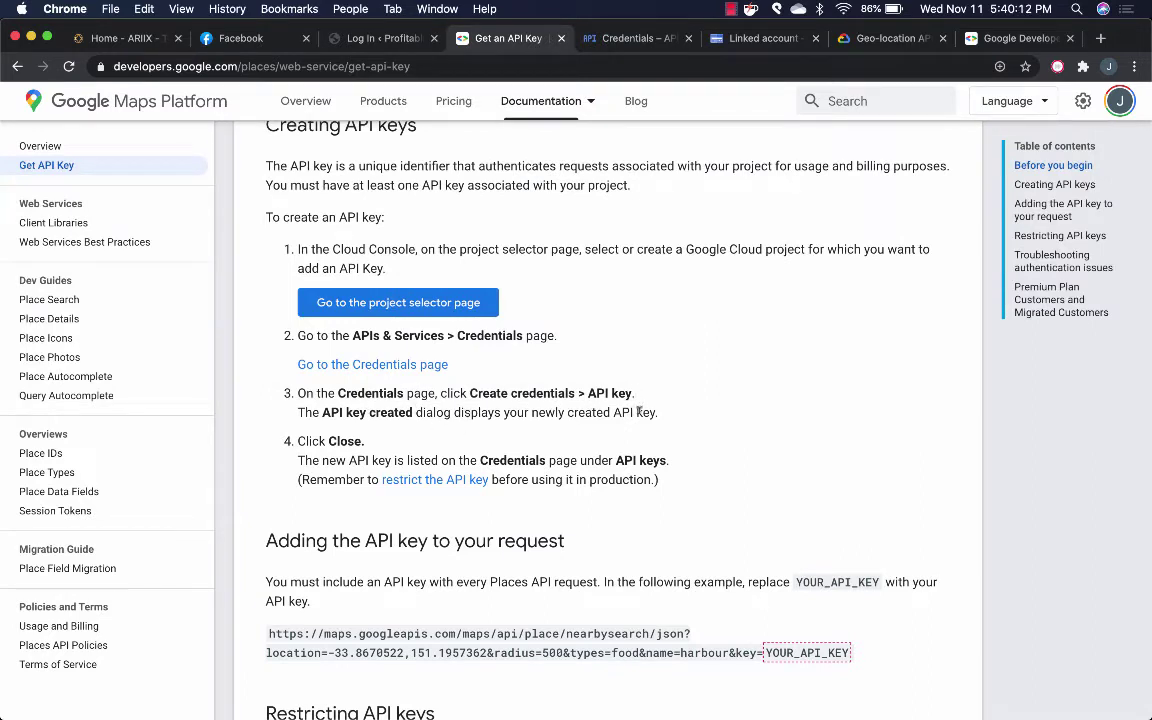
pyautogui.click(370, 366)
pyautogui.click(665, 40)
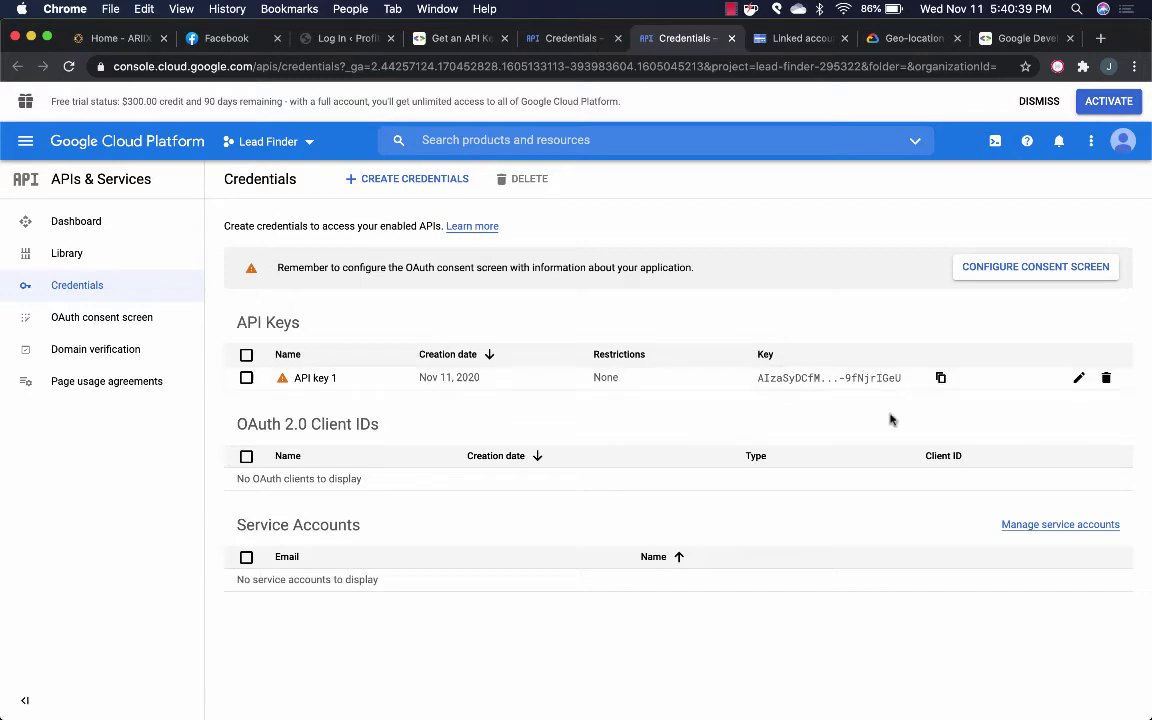
# Step: Create a new API key for the Lead Finder project, copy it to the clipboard and close the key dialog
pyautogui.click(408, 180)
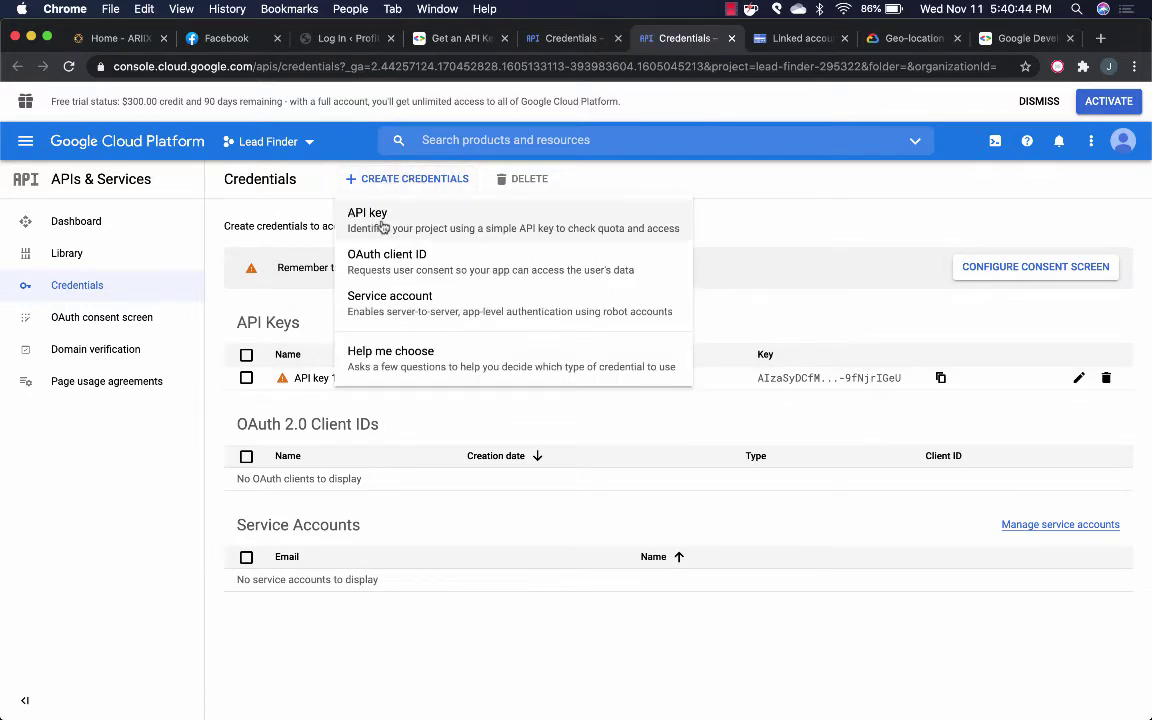
pyautogui.click(378, 214)
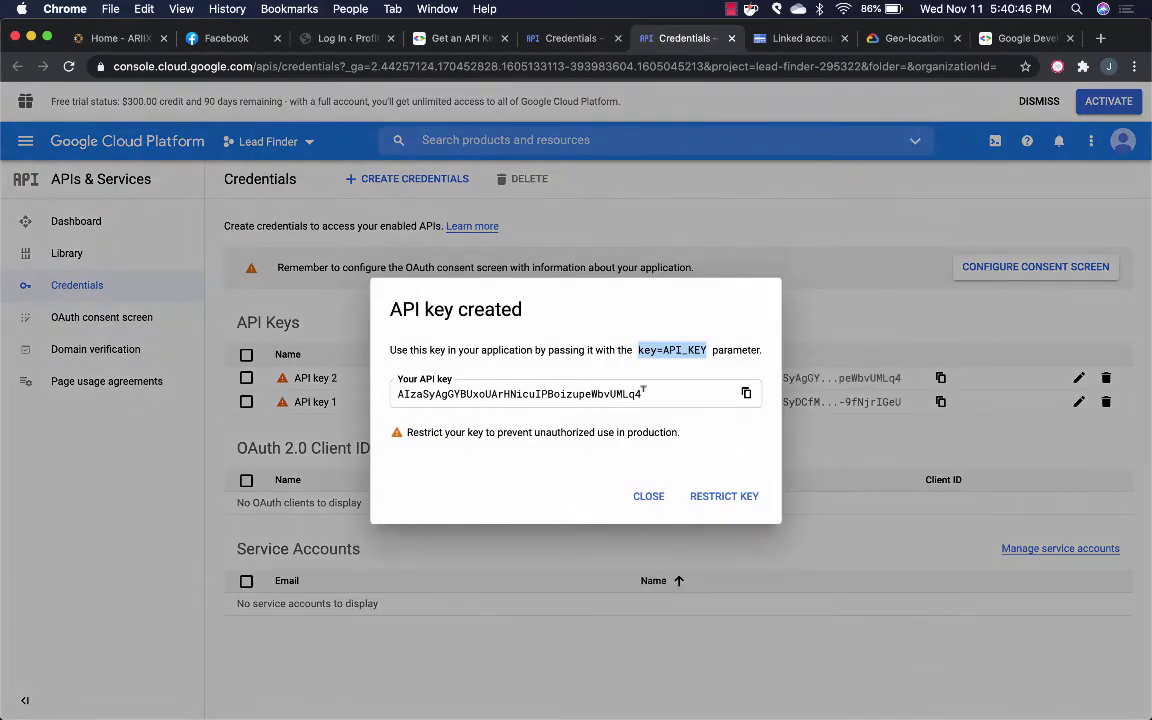
pyautogui.click(746, 393)
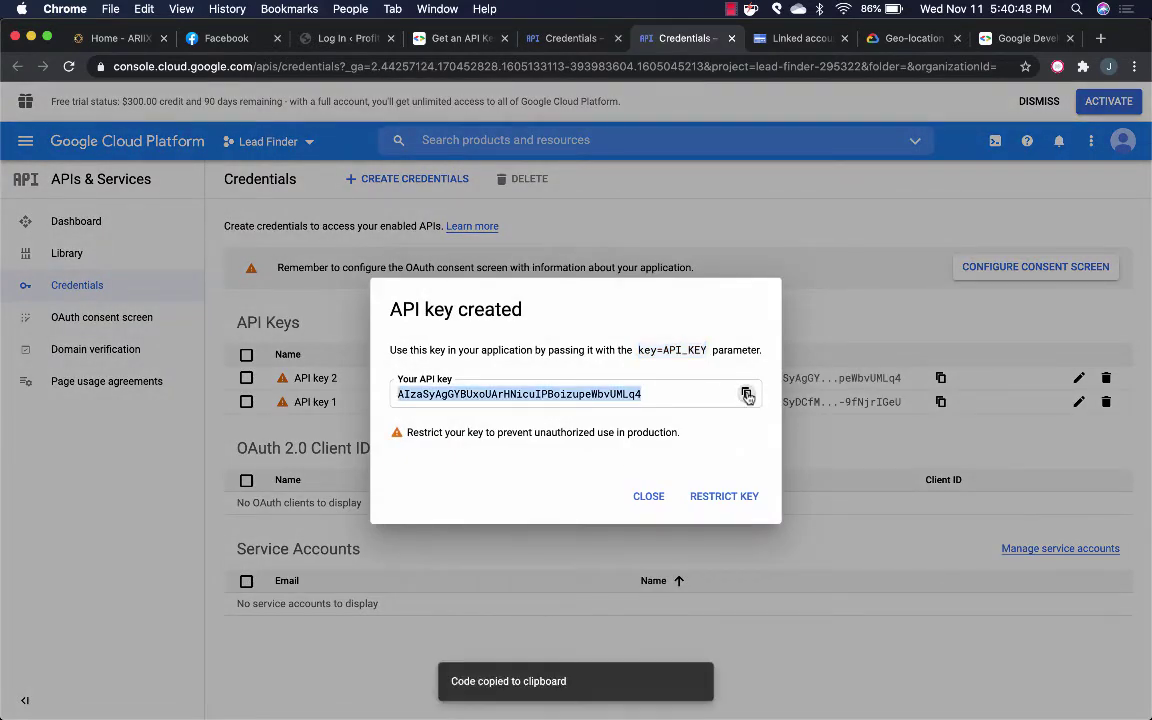
pyautogui.click(648, 496)
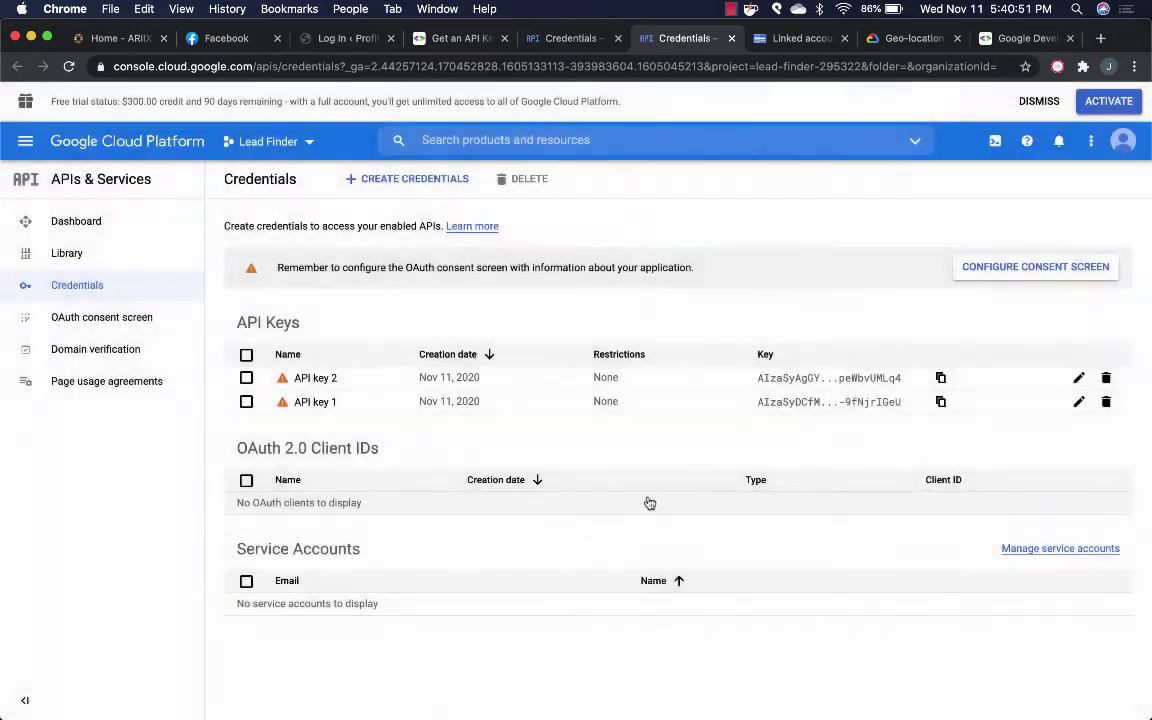
# Step: Search the cloud console for "places" and open the Places API result
pyautogui.click(464, 140)
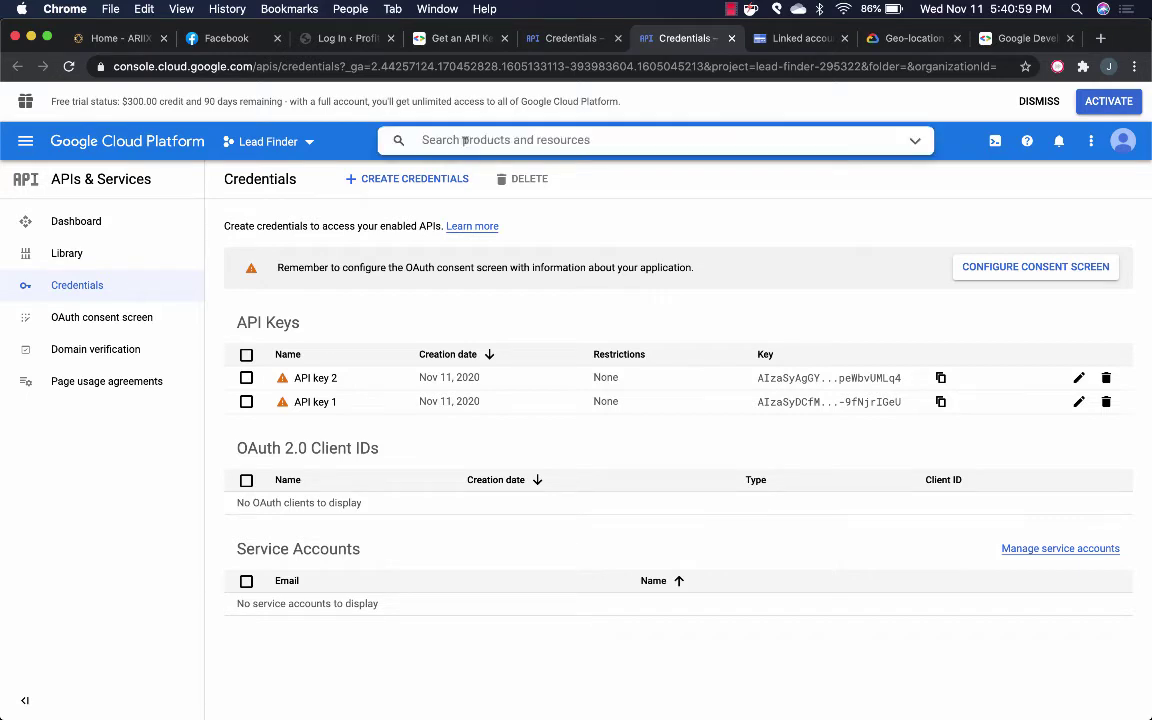
pyautogui.write('places')
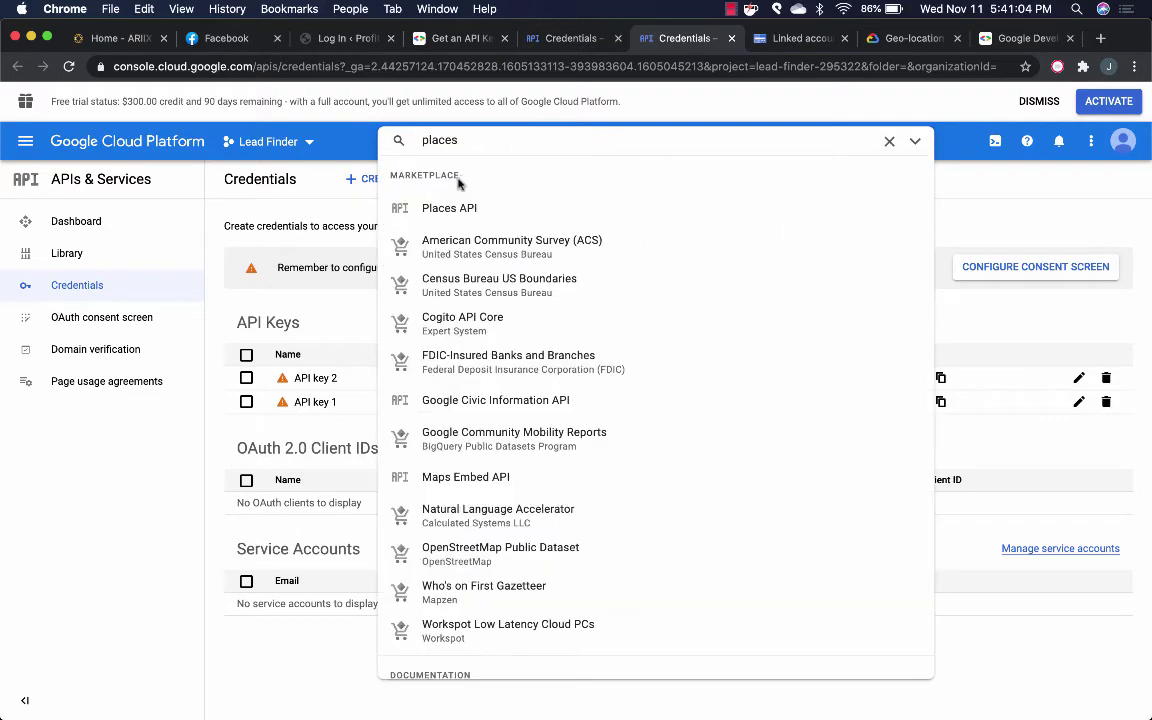
pyautogui.click(477, 210)
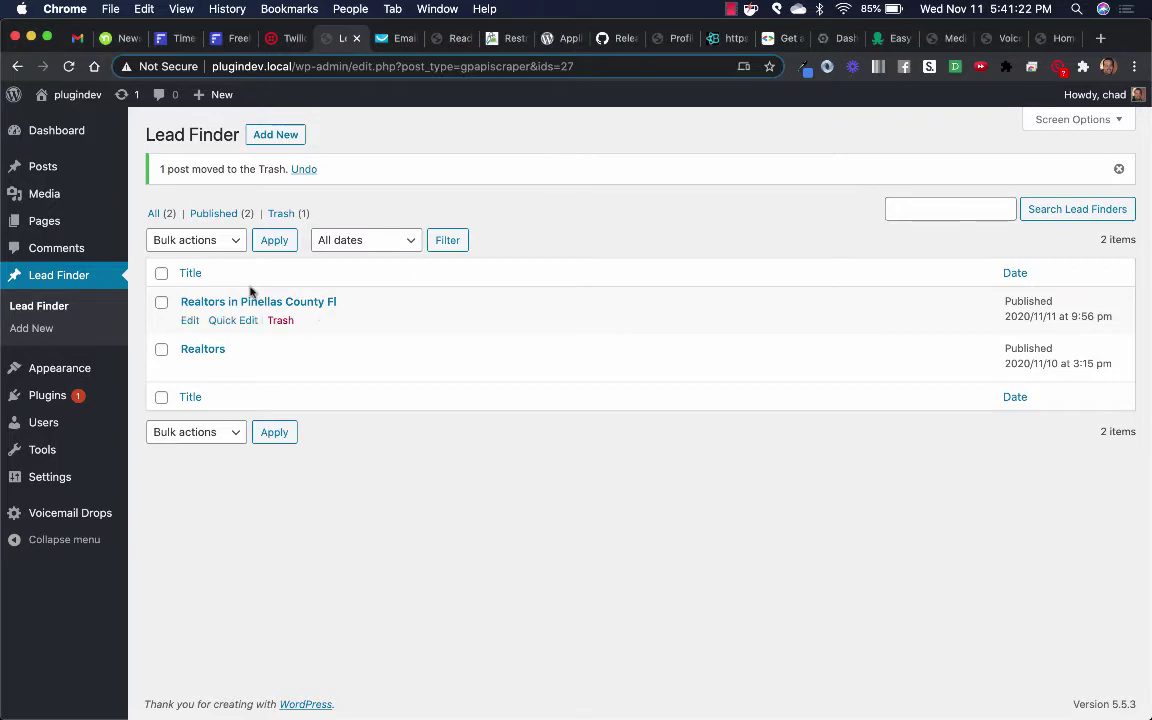
# Step: Replace the Google API Key in the WordPress user profile with the copied key and update the profile
pyautogui.moveTo(60, 422)
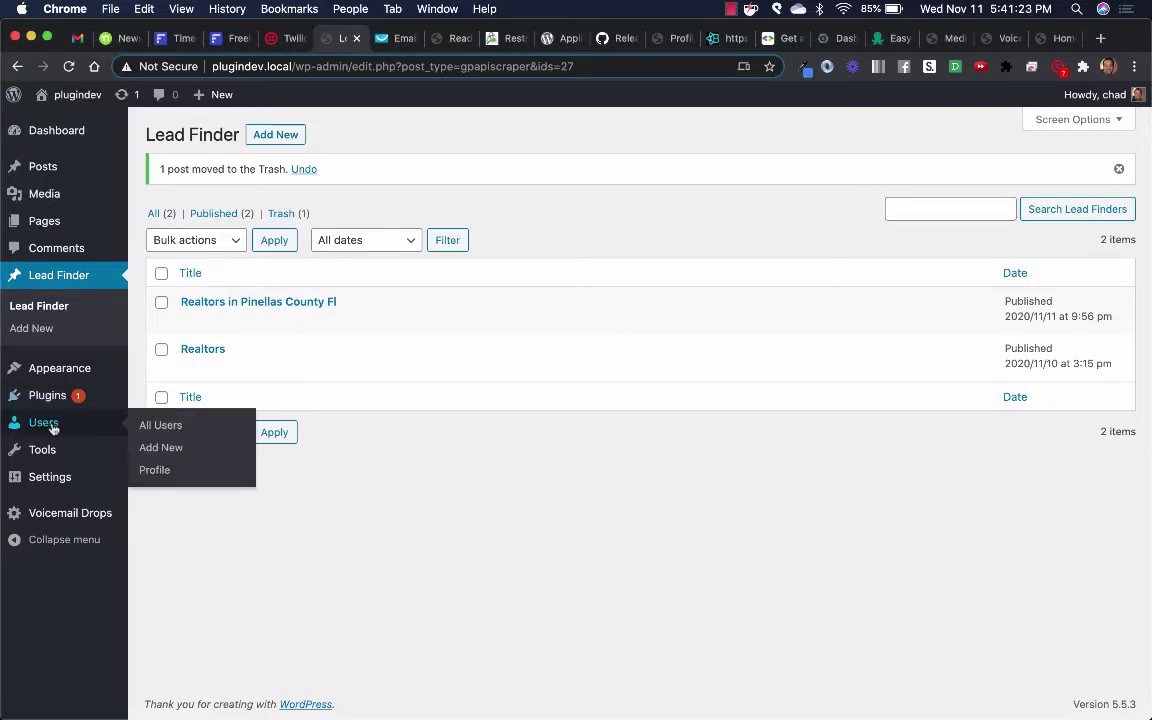
pyautogui.click(158, 471)
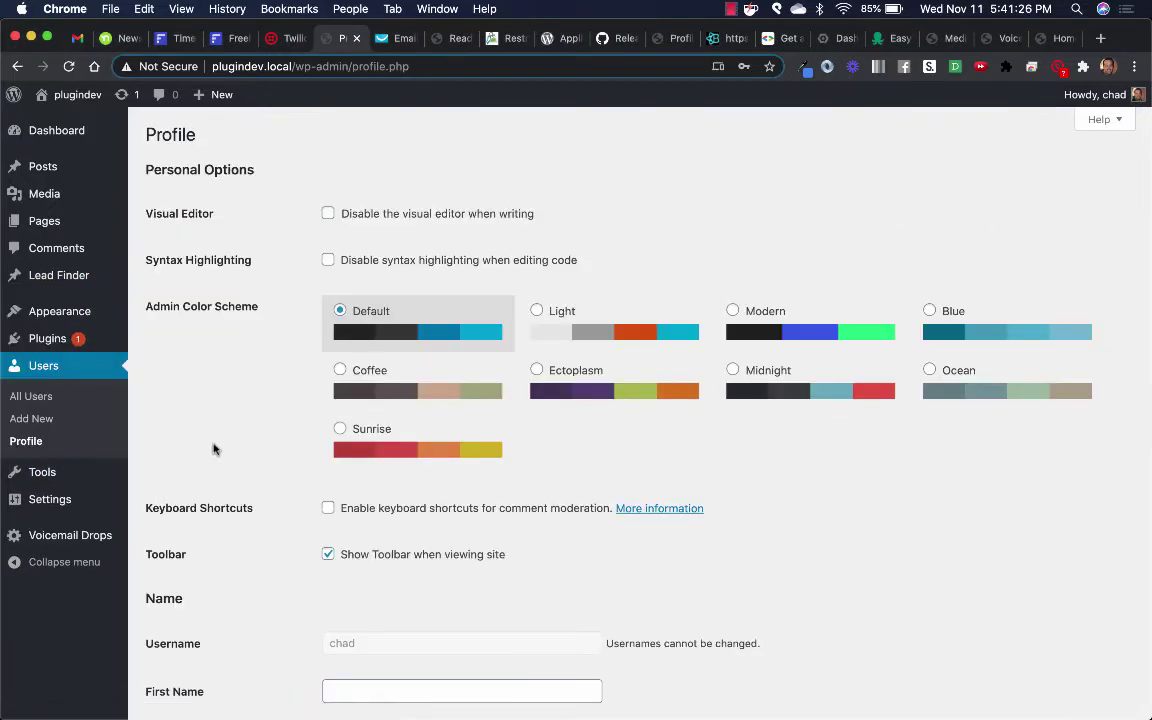
pyautogui.scroll(-15, 213, 449)
pyautogui.doubleClick(418, 571)
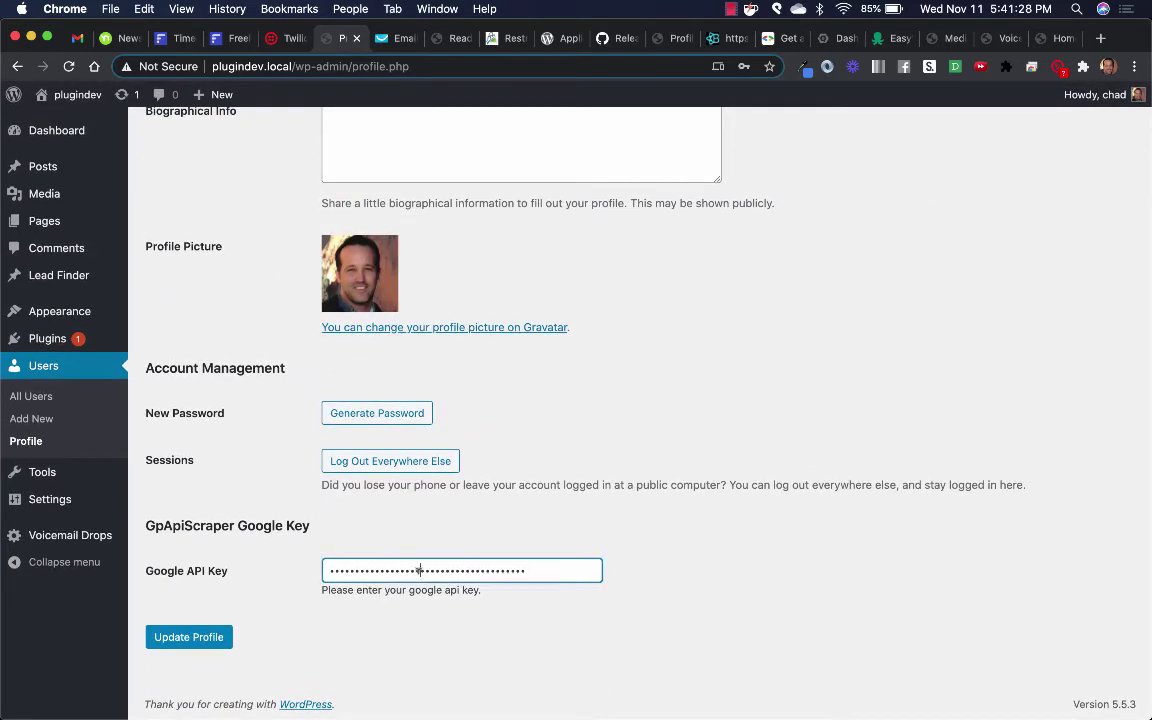
pyautogui.press('super+v')
pyautogui.click(188, 637)
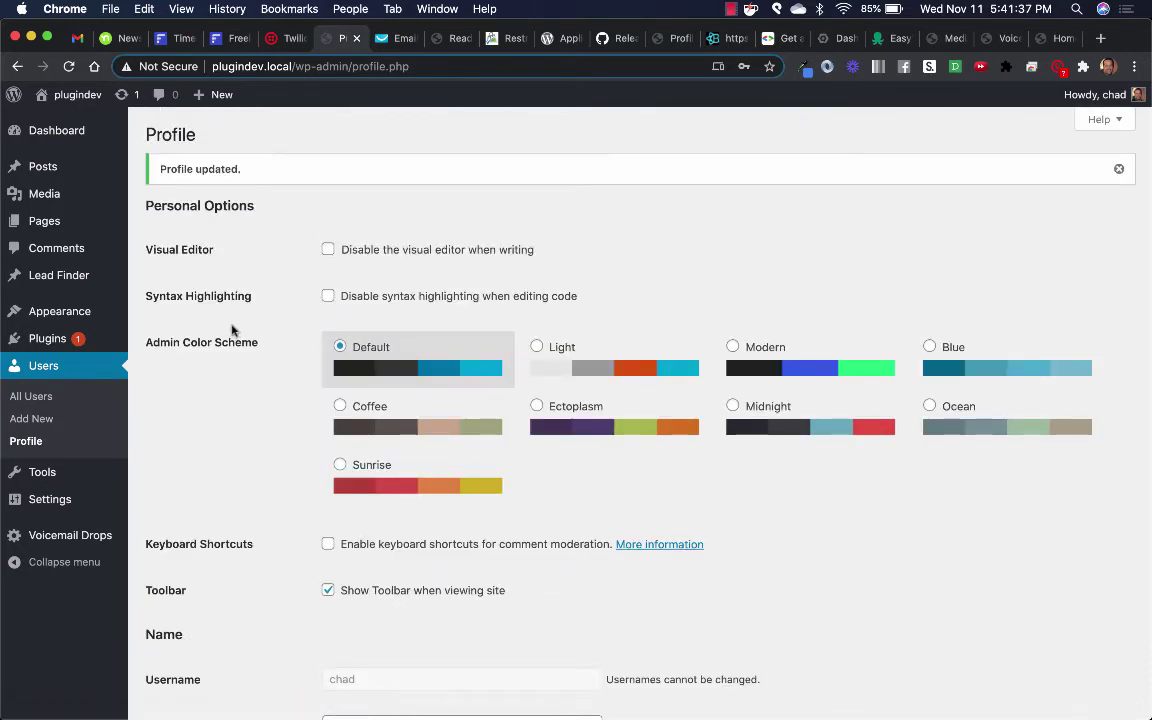
# Step: Add a new Lead Finder entry titled "Plumbers"
pyautogui.moveTo(60, 270)
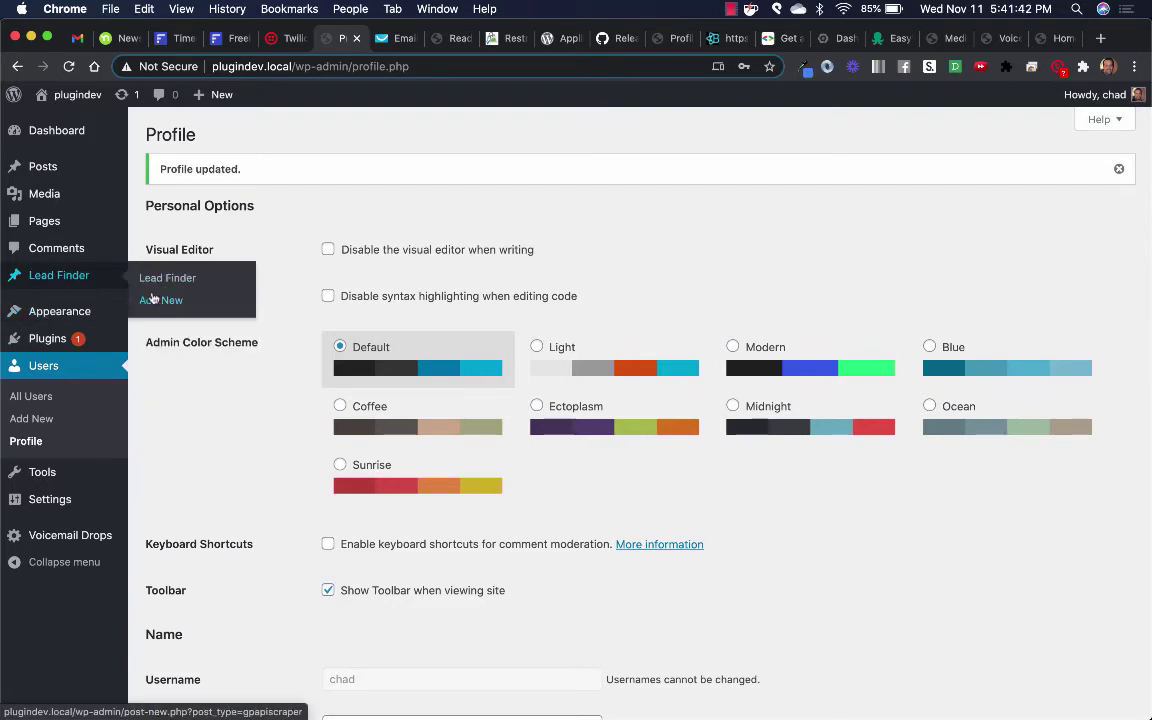
pyautogui.click(161, 301)
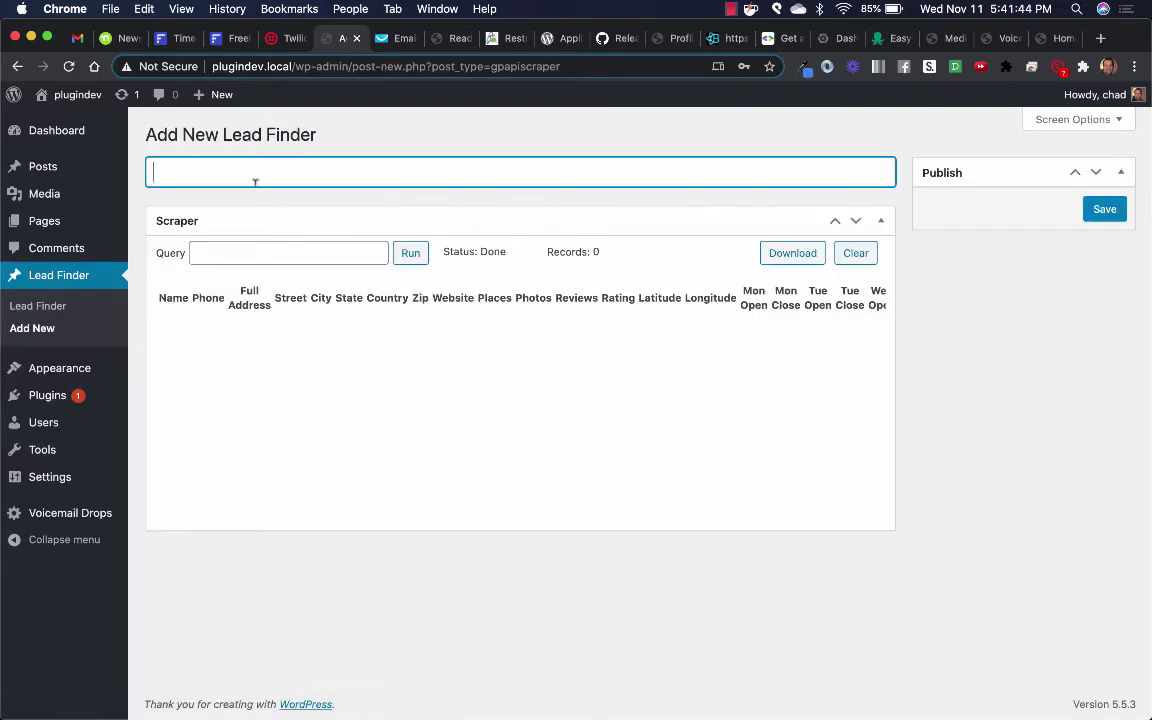
pyautogui.write('Plumbers')
pyautogui.press('Tab')
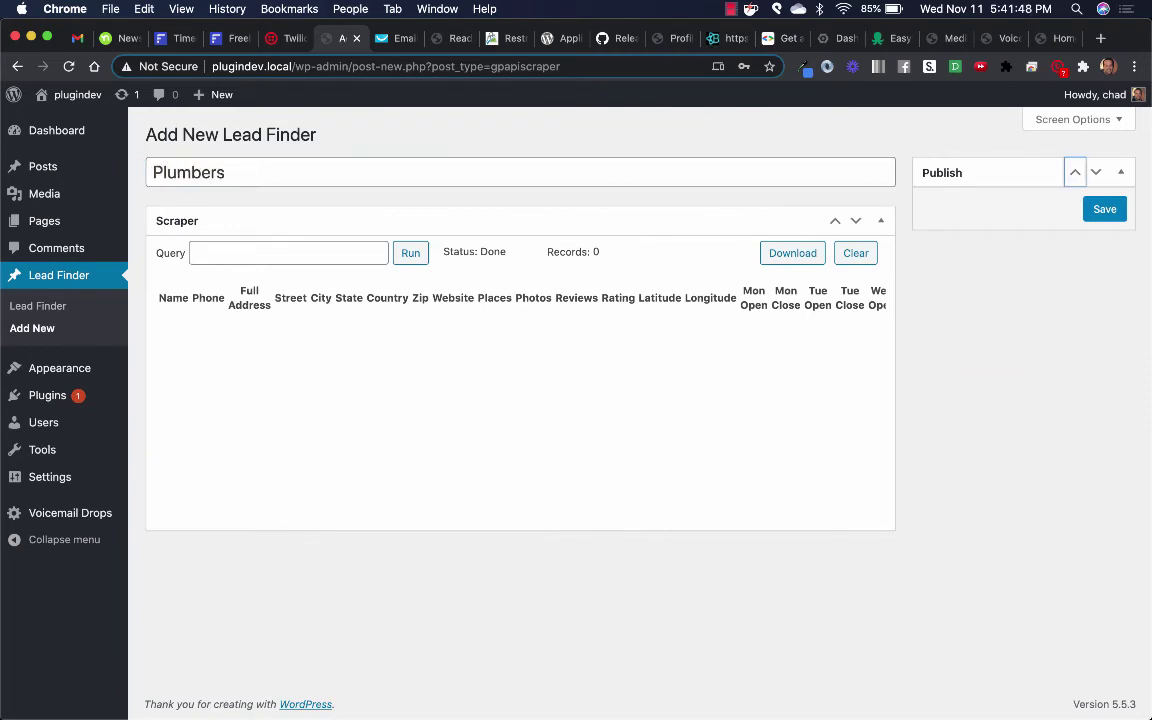
# Step: Run the lead scraper with the query "Plumbers", without using the suggested earlier query
pyautogui.click(241, 250)
pyautogui.write('Plumbers')
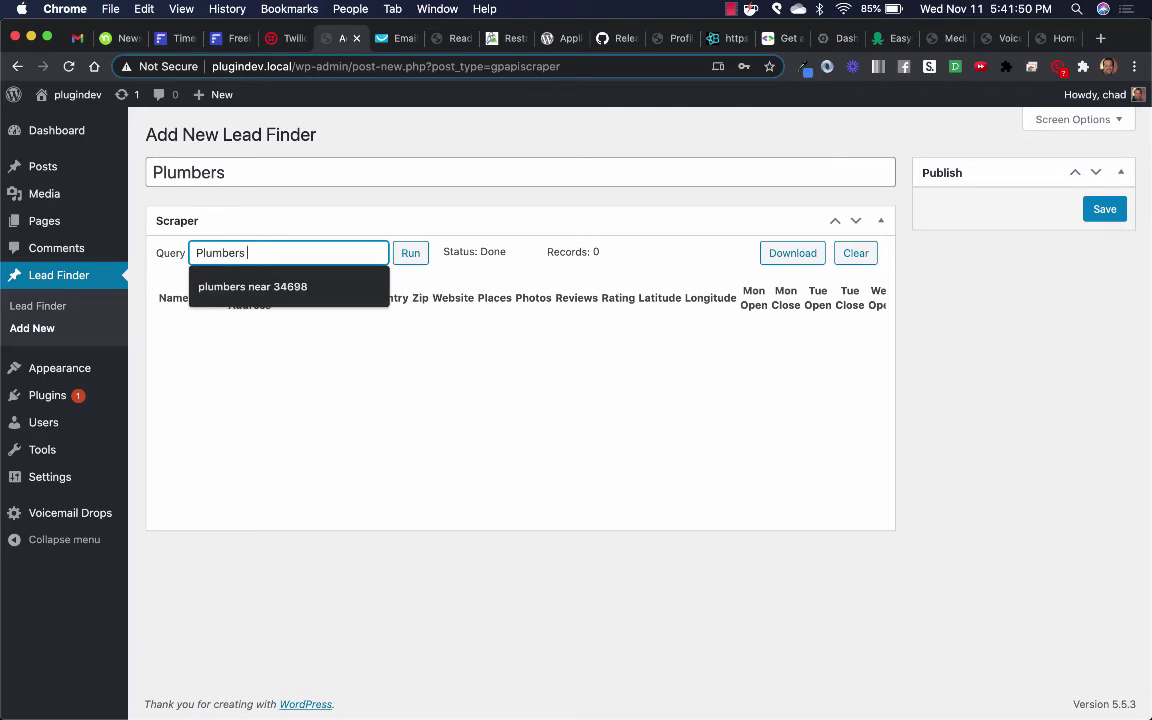
pyautogui.press('Down')
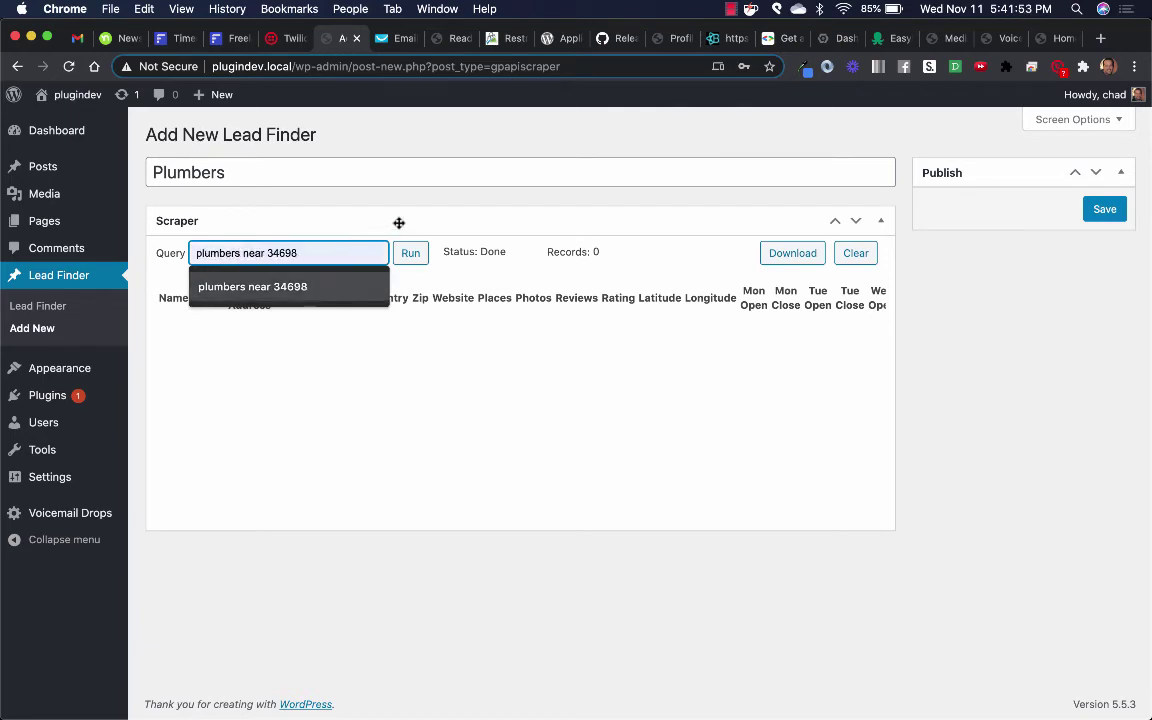
pyautogui.press('Escape')
pyautogui.click(411, 253)
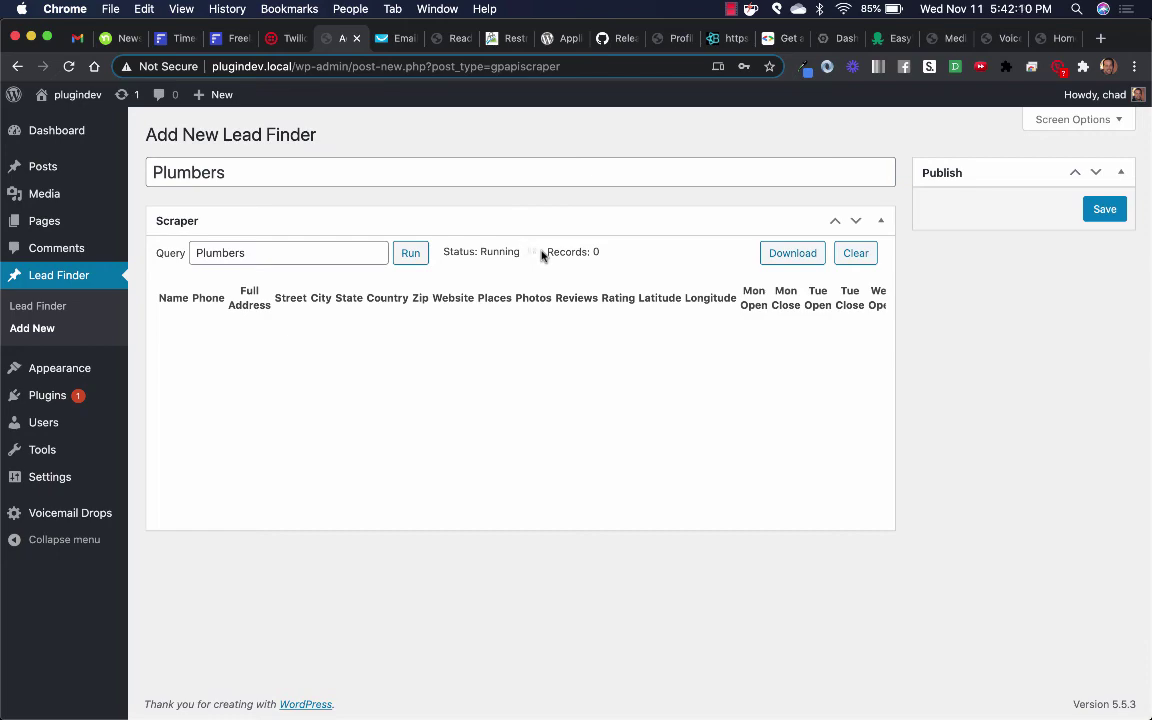
# Step: Switch to the Google Maps Platform page on getting an API key and review the instructions for creating API keys
pyautogui.press('super+grave')
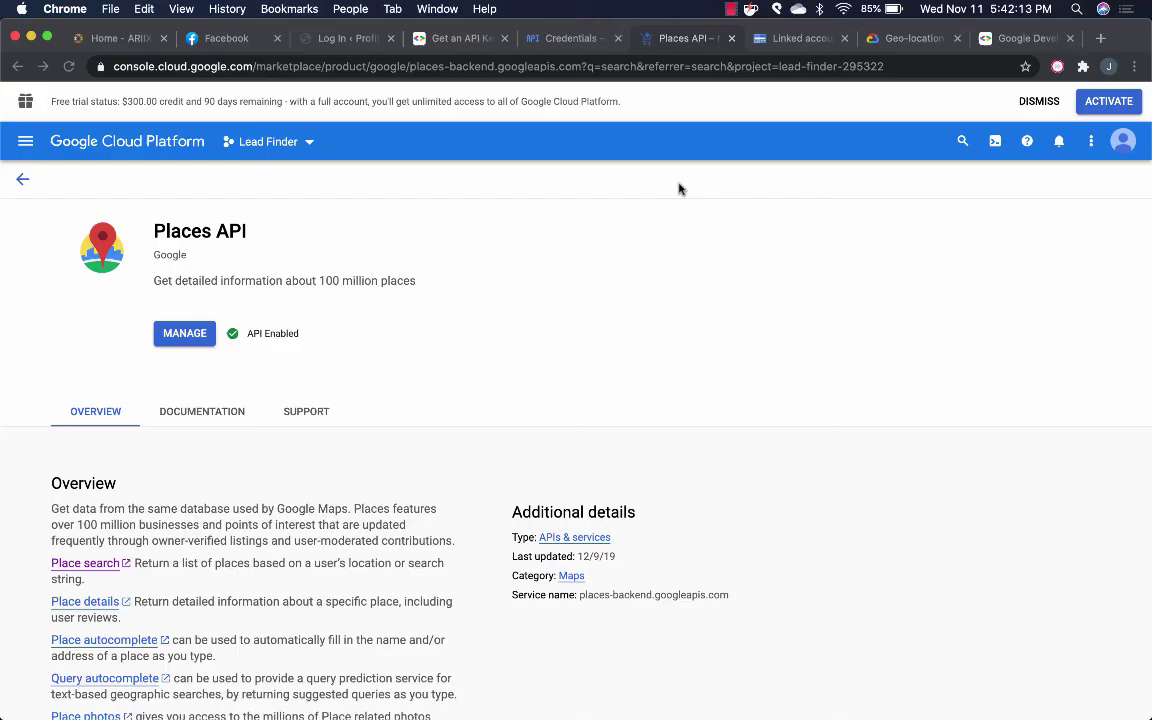
pyautogui.click(565, 38)
pyautogui.click(458, 39)
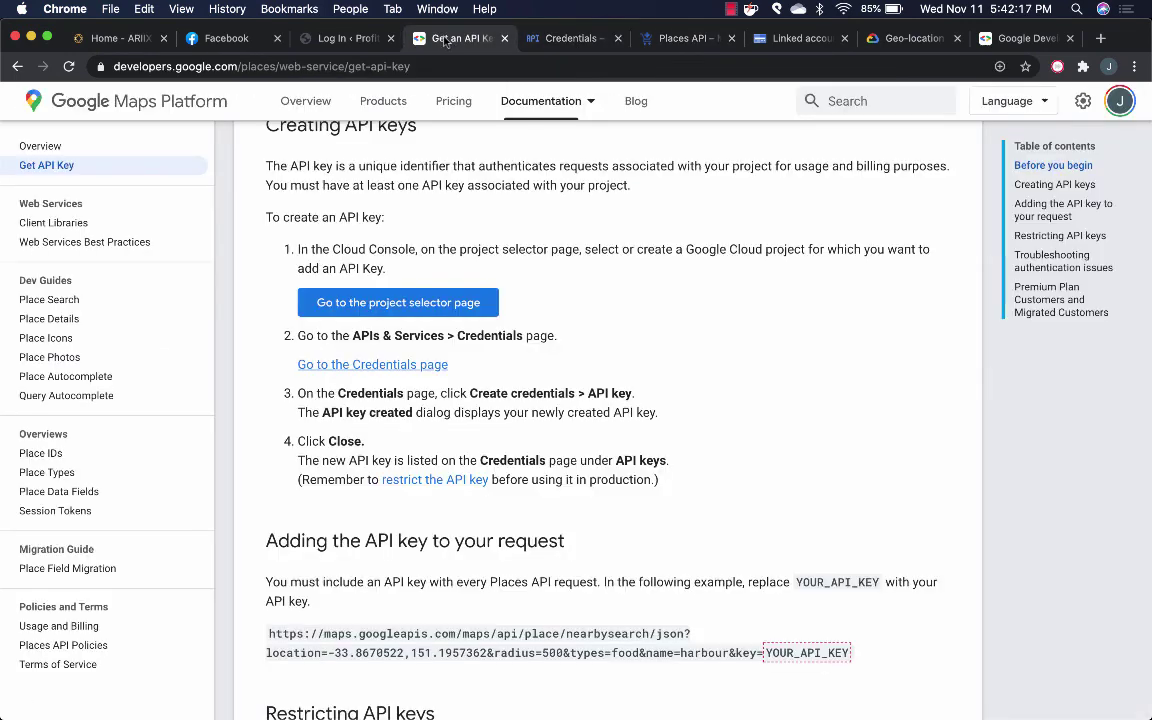
pyautogui.scroll(2, 398, 370)
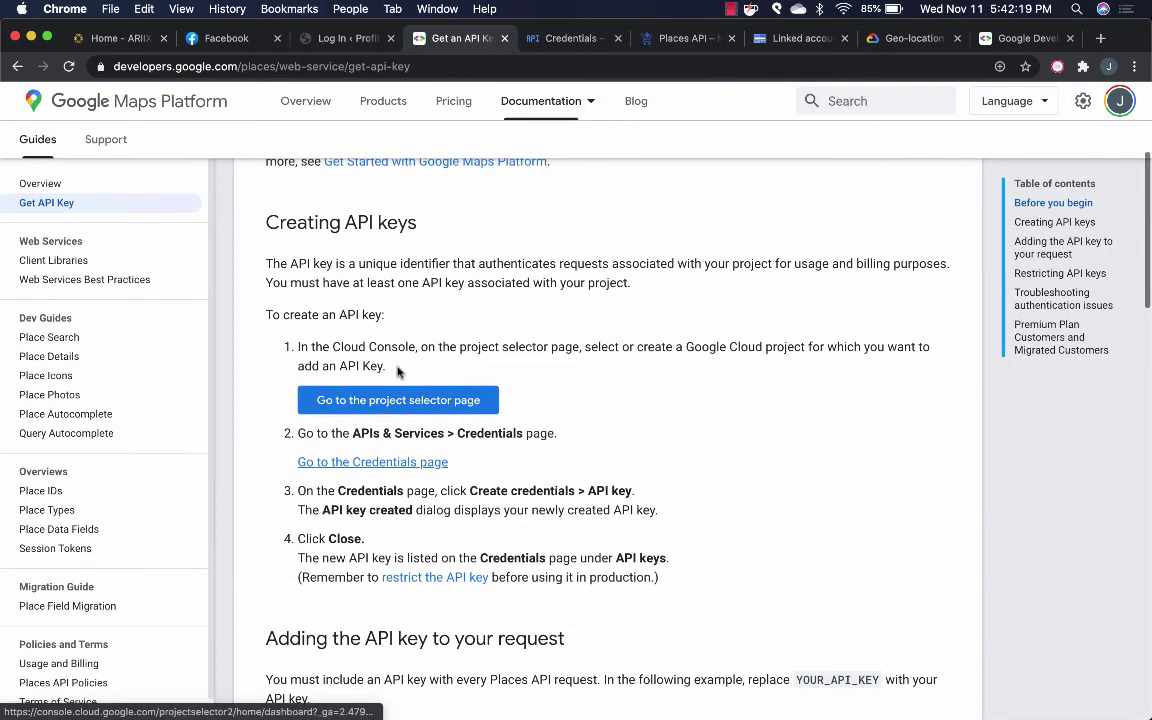
# Step: Return to the WordPress Lead Finder window, look through the scraped plumber records and save the entry
pyautogui.hotkey('ctrl', 'Up')
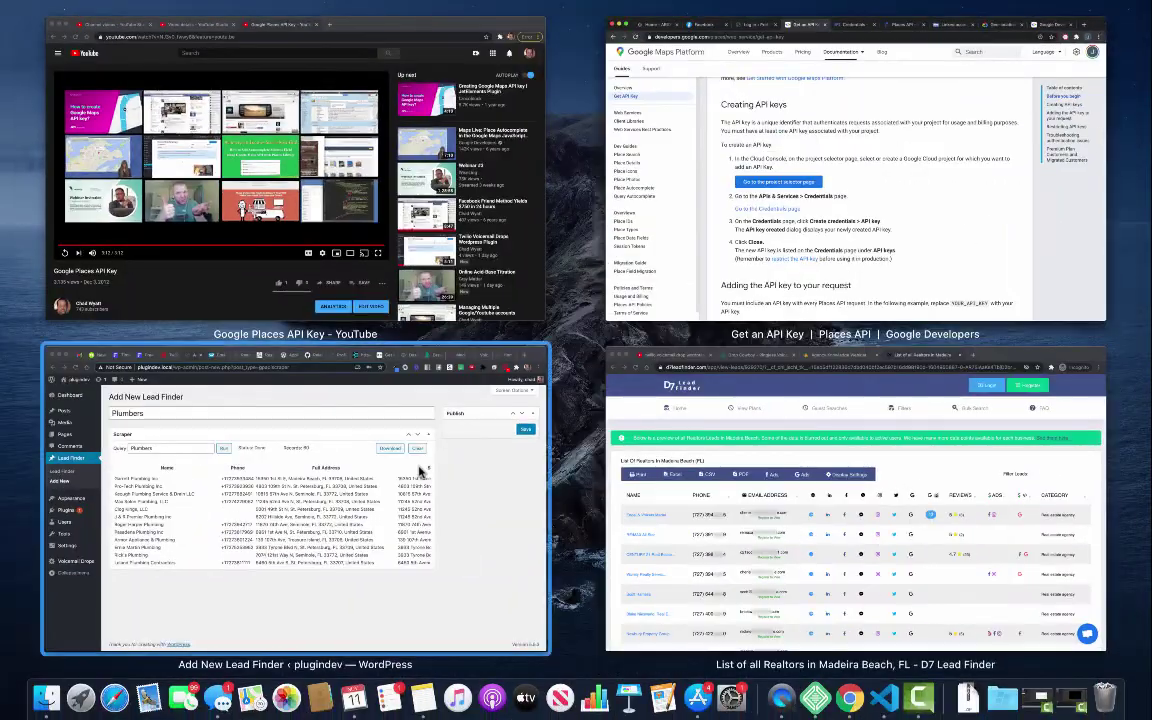
pyautogui.click(380, 425)
pyautogui.scroll(-10, 502, 425)
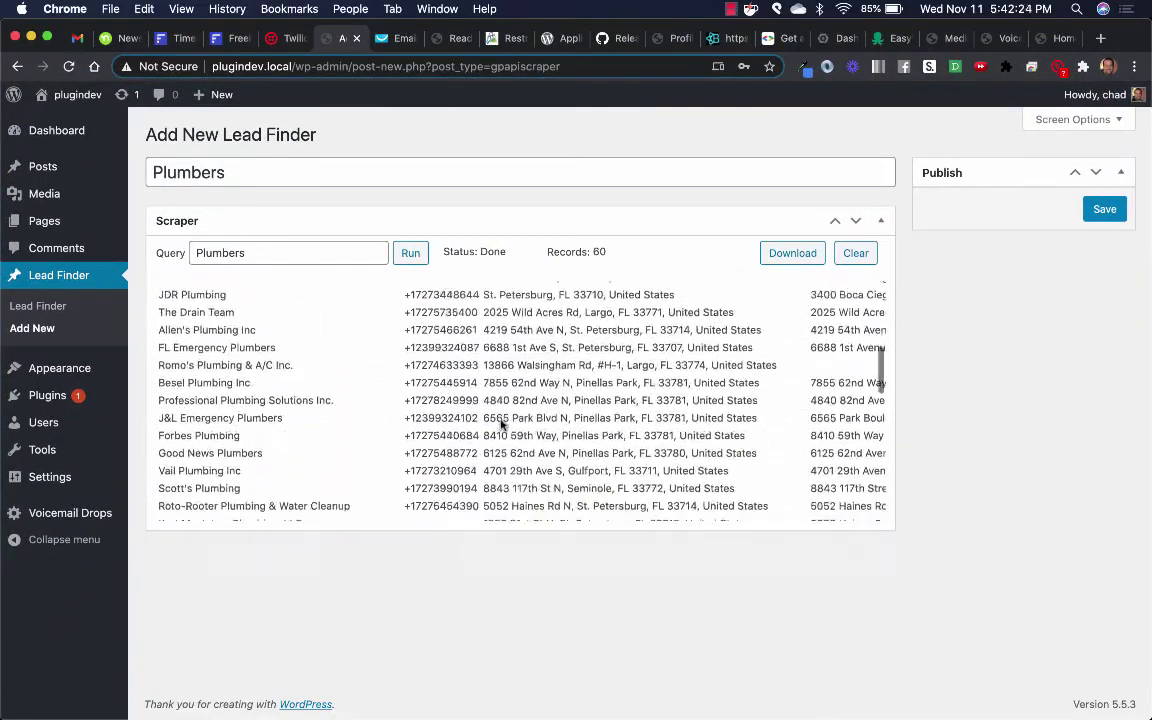
pyautogui.scroll(10, 502, 420)
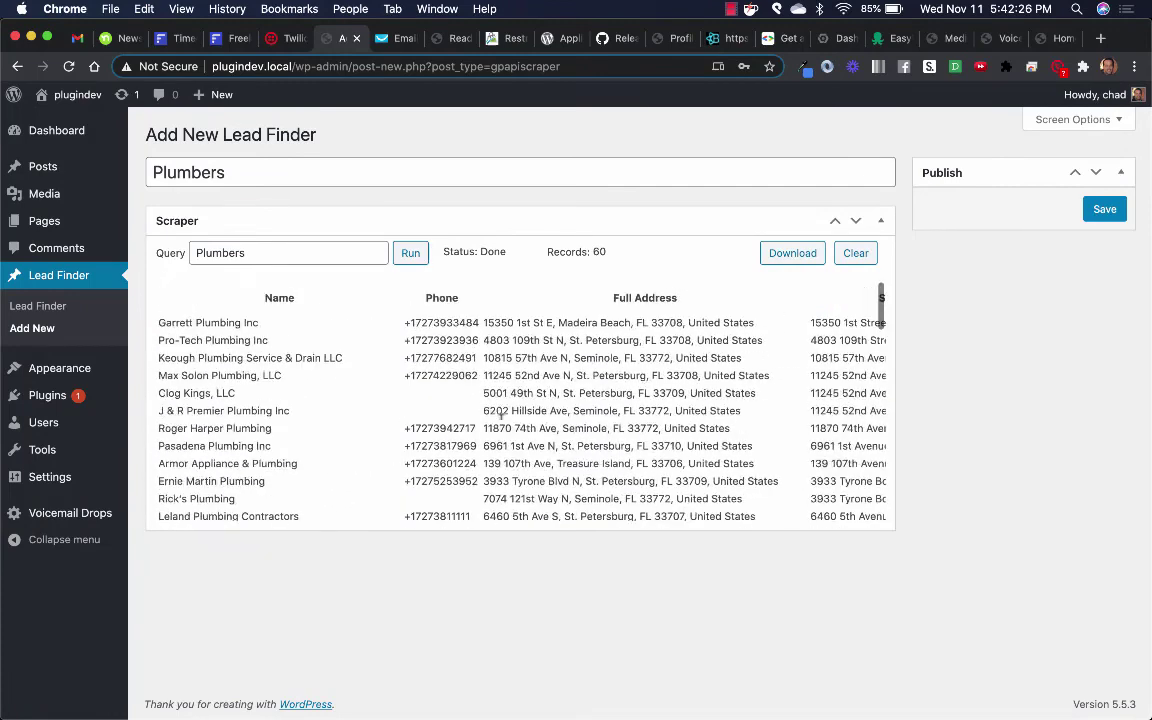
pyautogui.click(1104, 210)
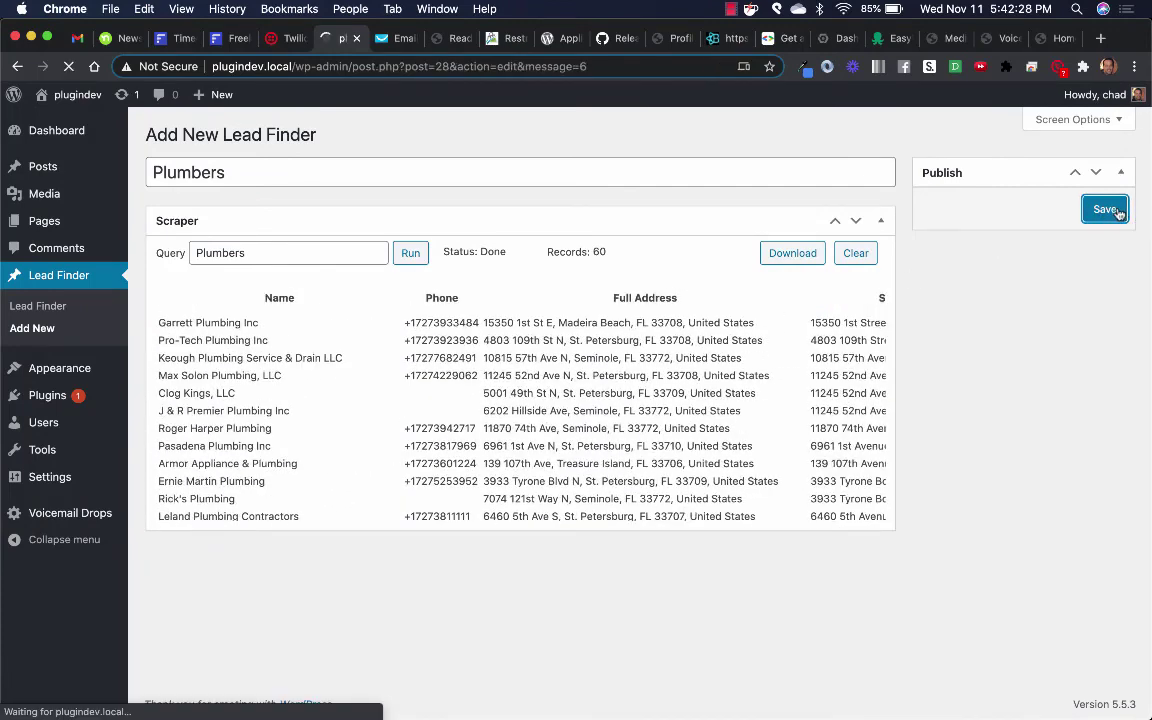